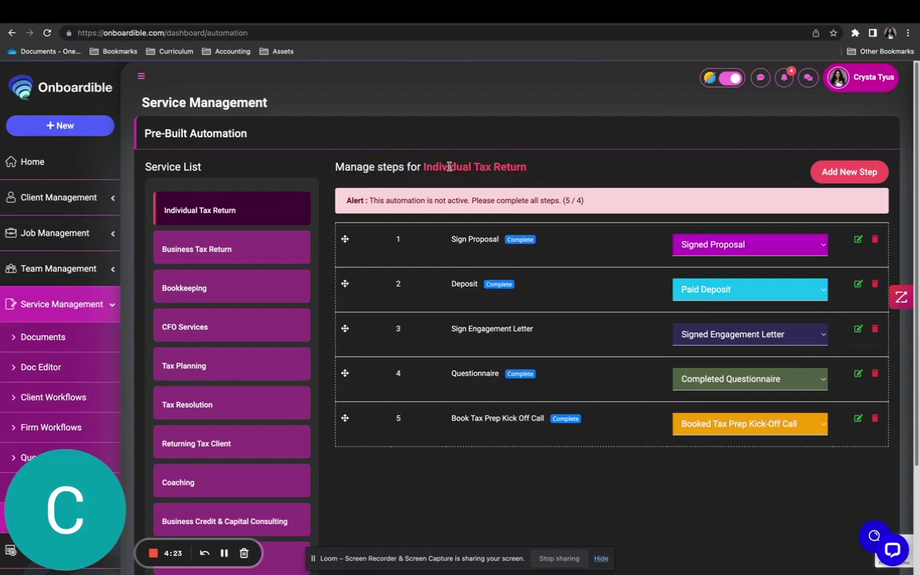
# Step: Highlight the Individual Tax Return heading and the inactive-automation alert text
pyautogui.moveTo(525, 167); pyautogui.dragTo(422, 167)
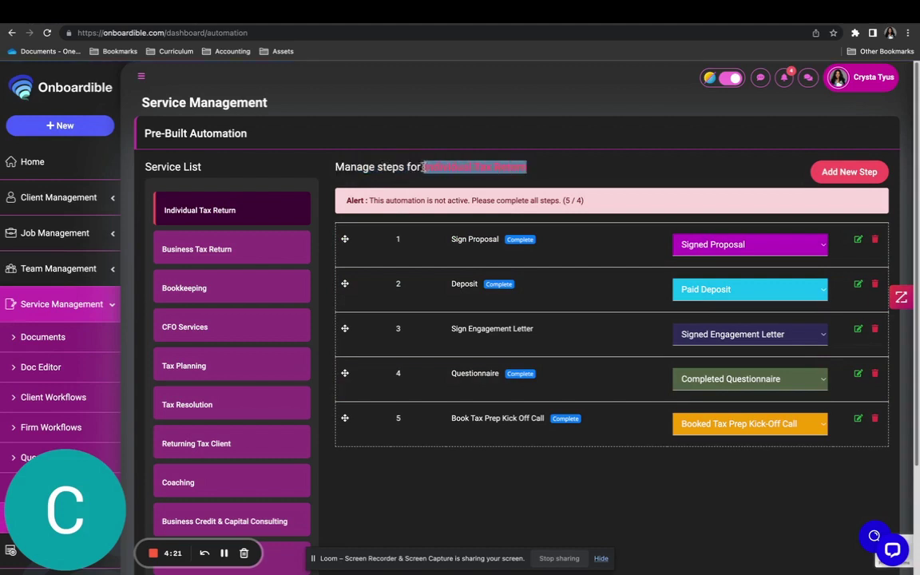
pyautogui.click(429, 166)
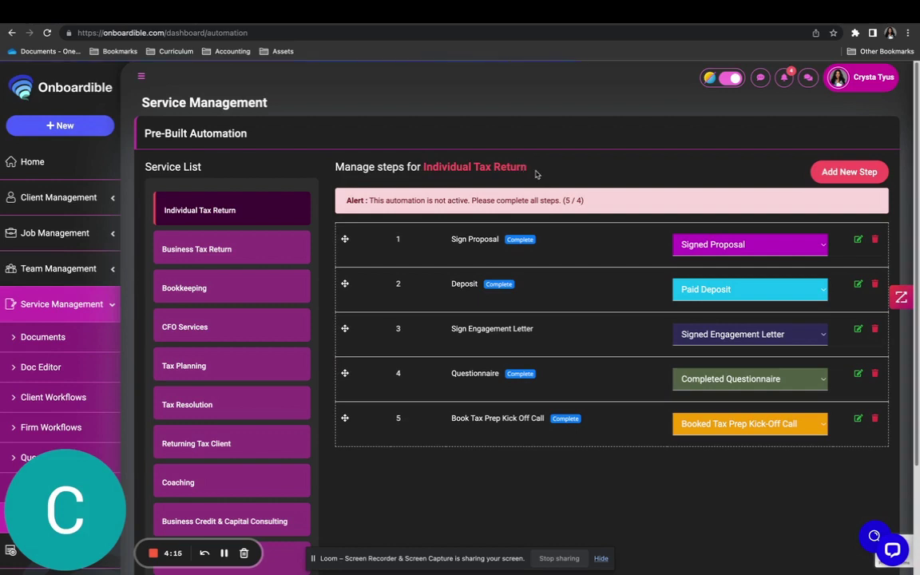
pyautogui.moveTo(518, 163); pyautogui.dragTo(423, 167)
pyautogui.click(458, 167)
pyautogui.moveTo(347, 204); pyautogui.dragTo(615, 204)
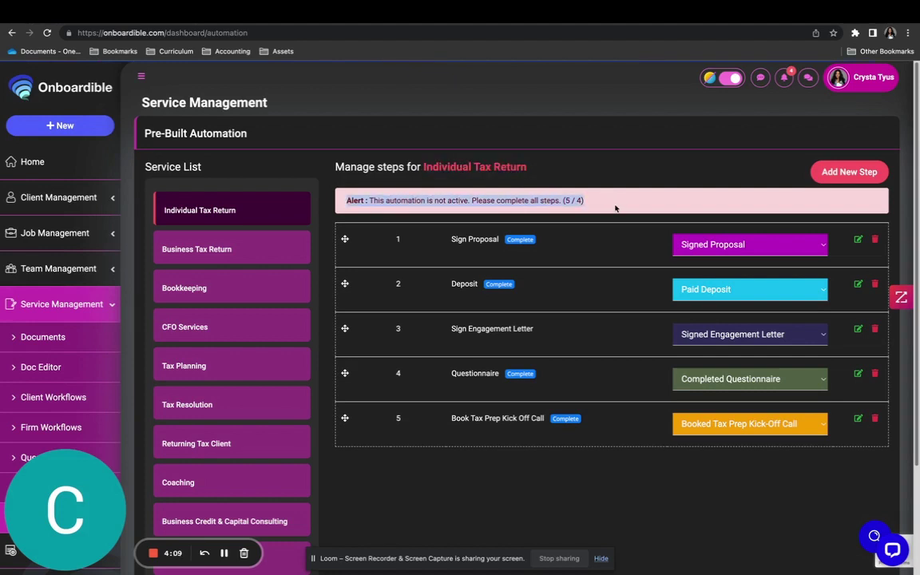
pyautogui.click(607, 202)
pyautogui.moveTo(588, 203); pyautogui.dragTo(345, 204)
pyautogui.click(344, 204)
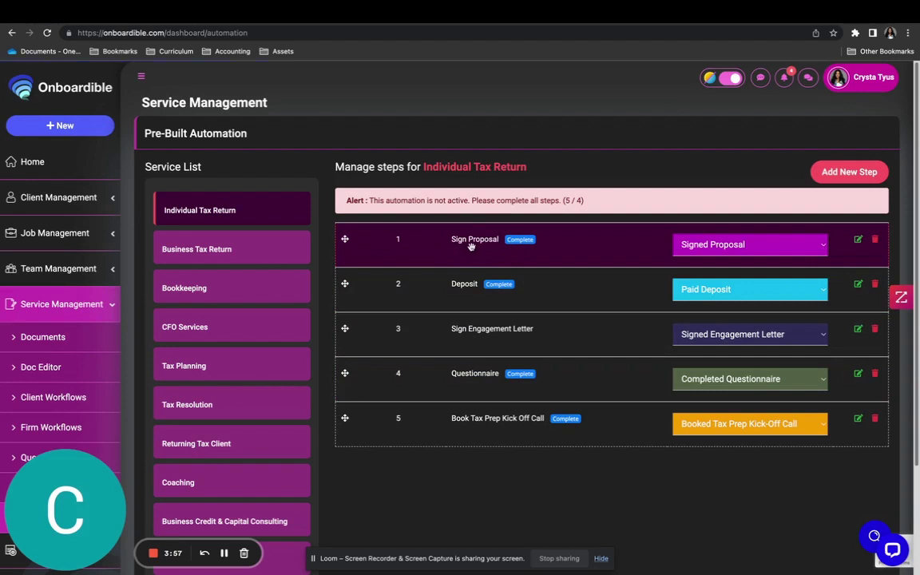
# Step: Review the Sign Proposal step, leaving tag Signed Proposal and type Document unchanged
pyautogui.click(858, 242)
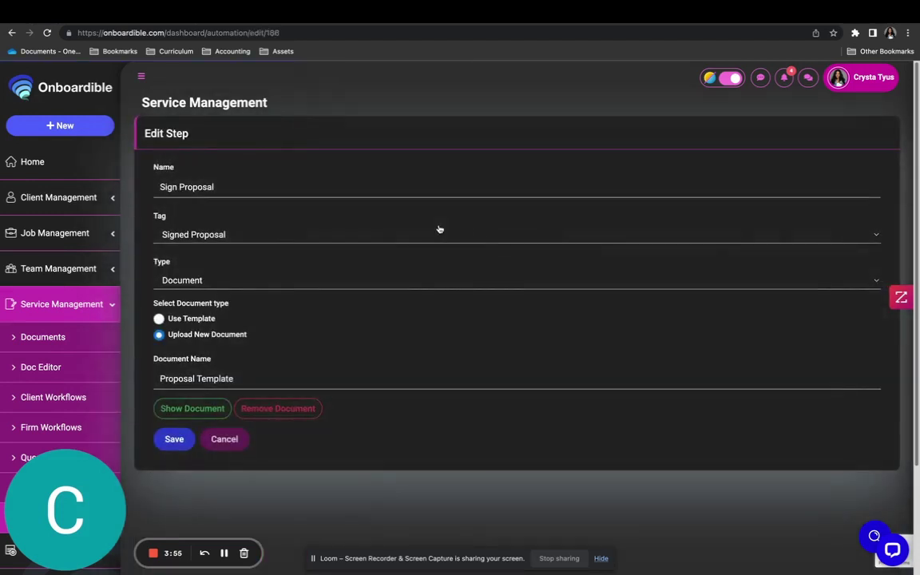
pyautogui.click(208, 187)
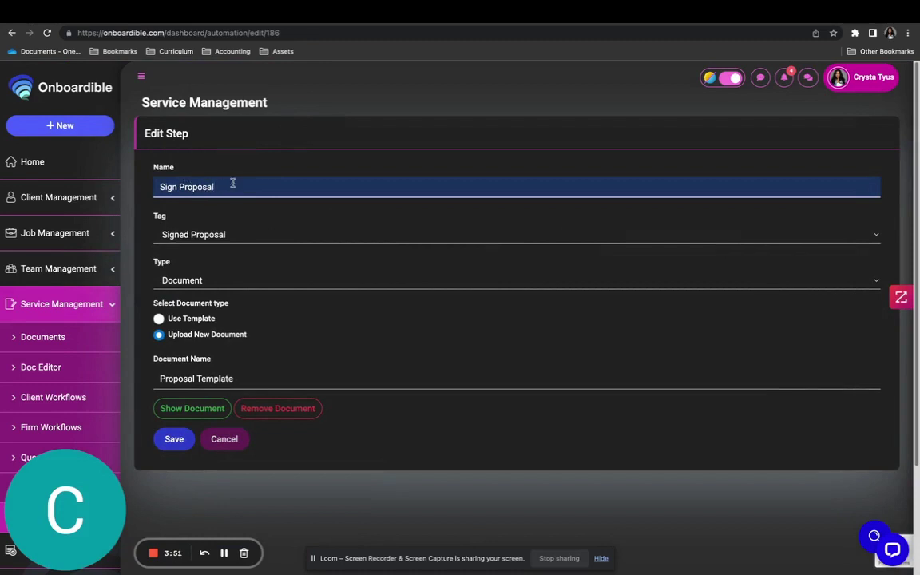
pyautogui.click(250, 235)
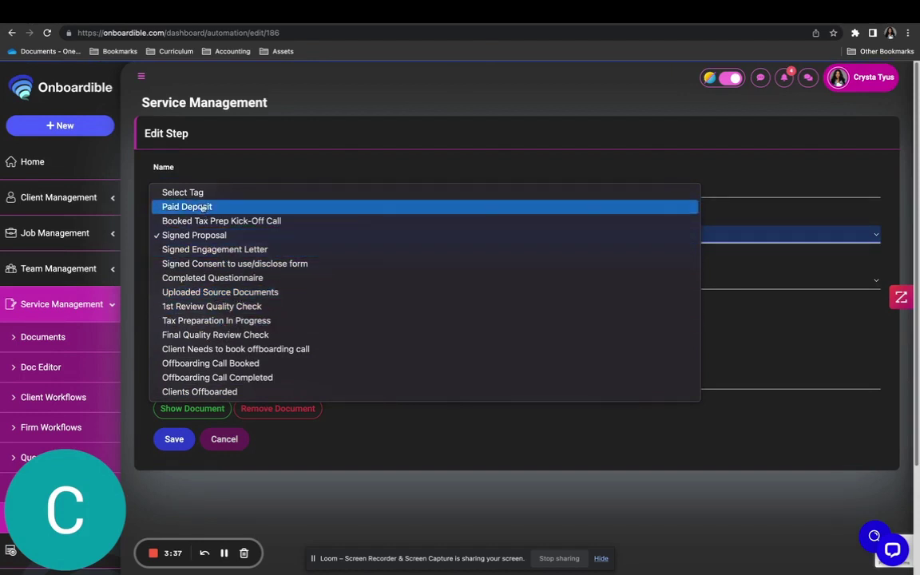
pyautogui.click(222, 166)
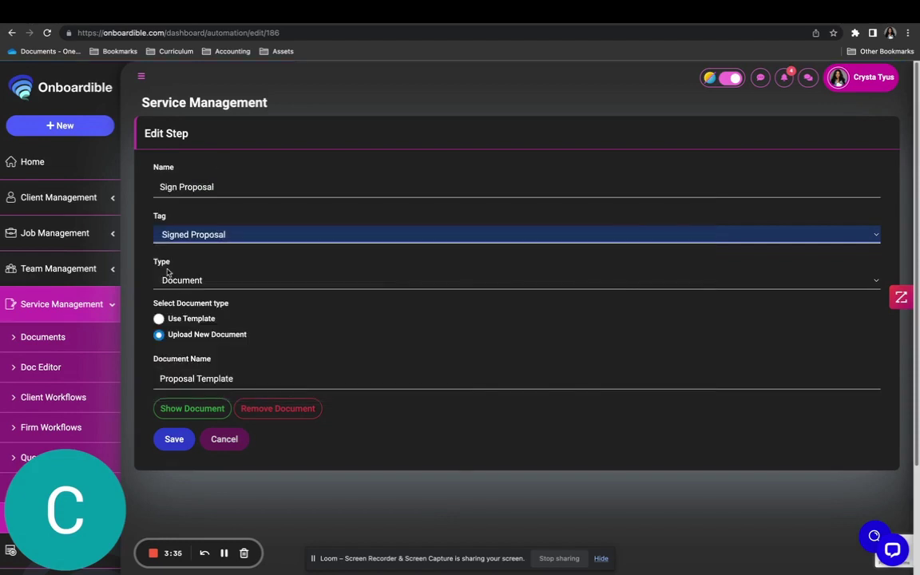
pyautogui.click(198, 281)
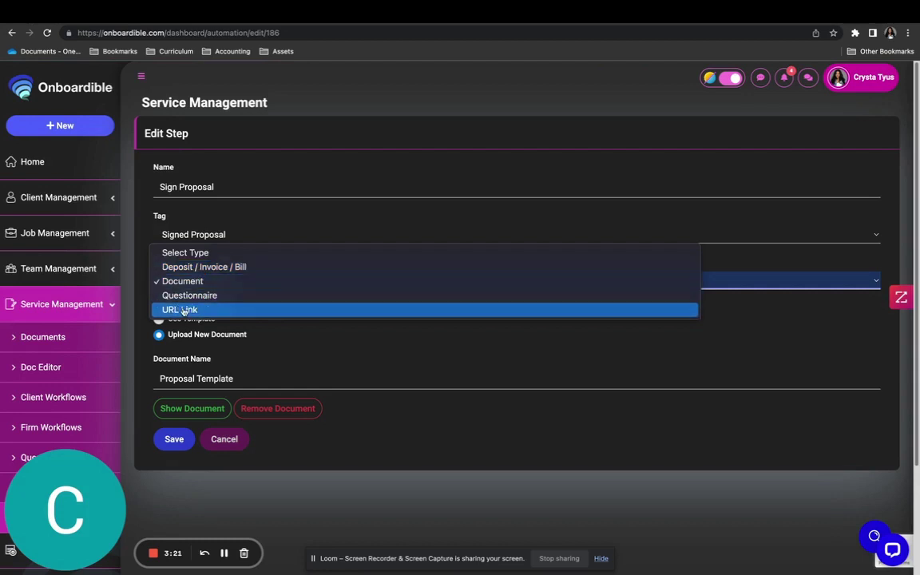
pyautogui.click(202, 283)
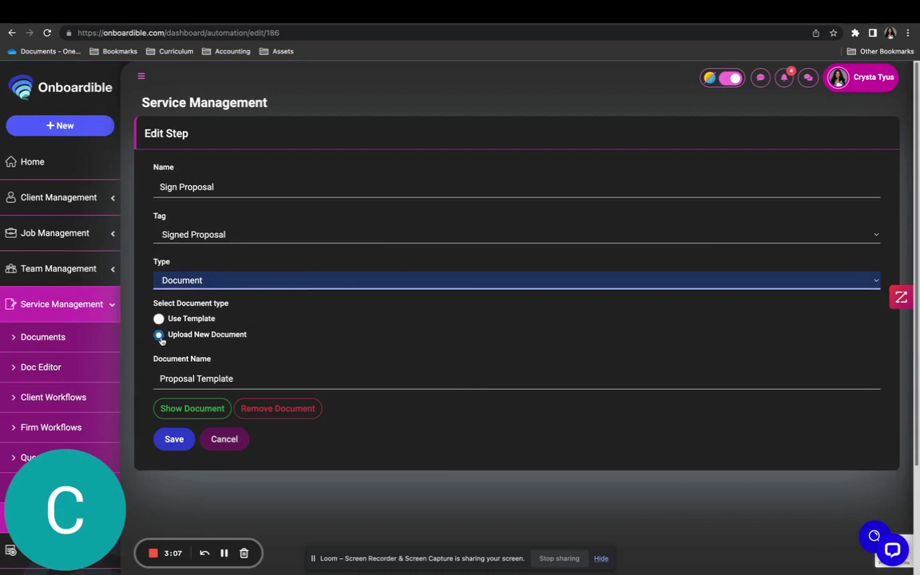
pyautogui.click(36, 375)
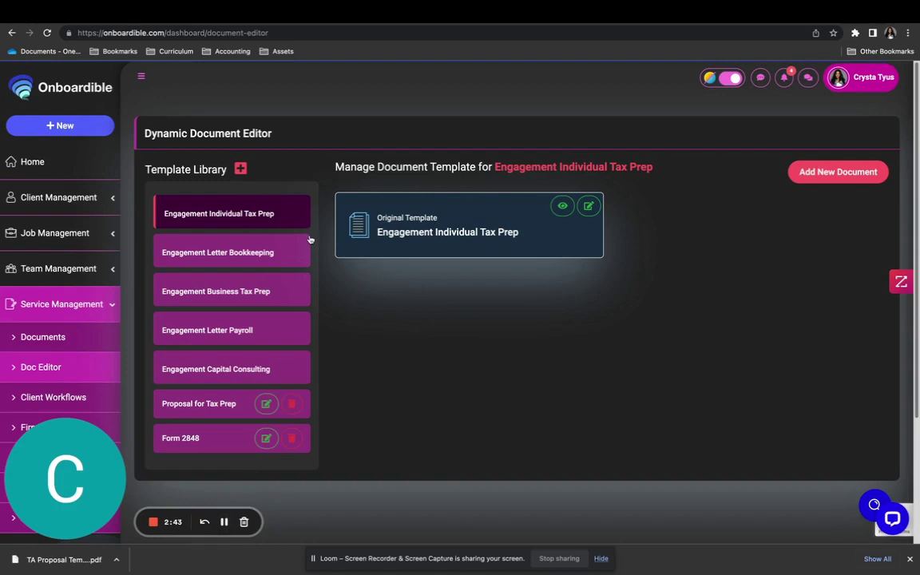
# Step: Create the template 'Proposal for Individual Tax Prep' from TA Proposal Template.pdf and select it
pyautogui.click(240, 170)
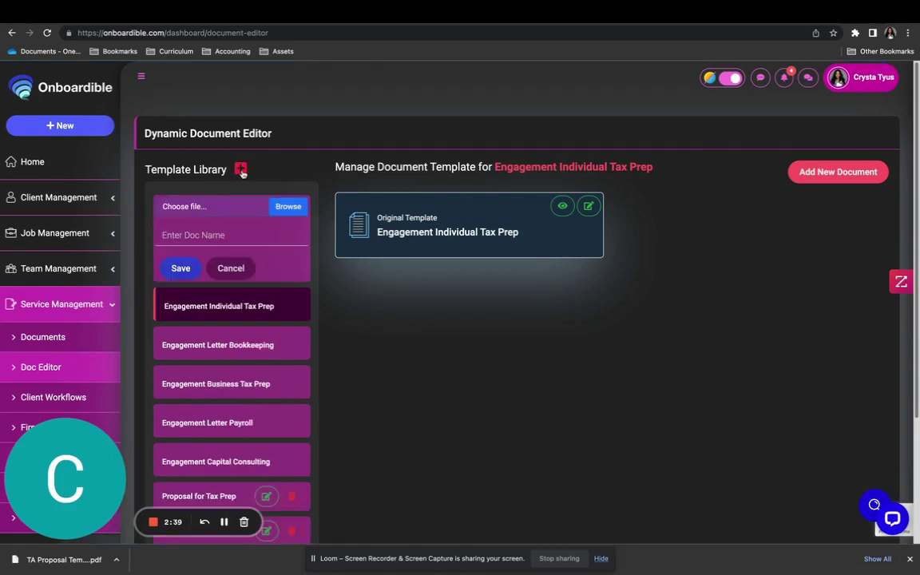
pyautogui.click(292, 211)
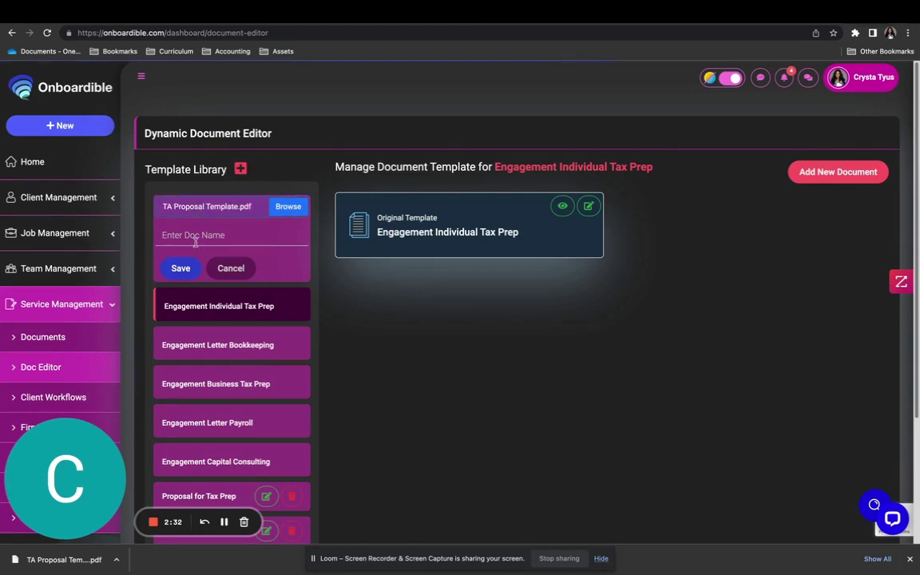
pyautogui.click(164, 235)
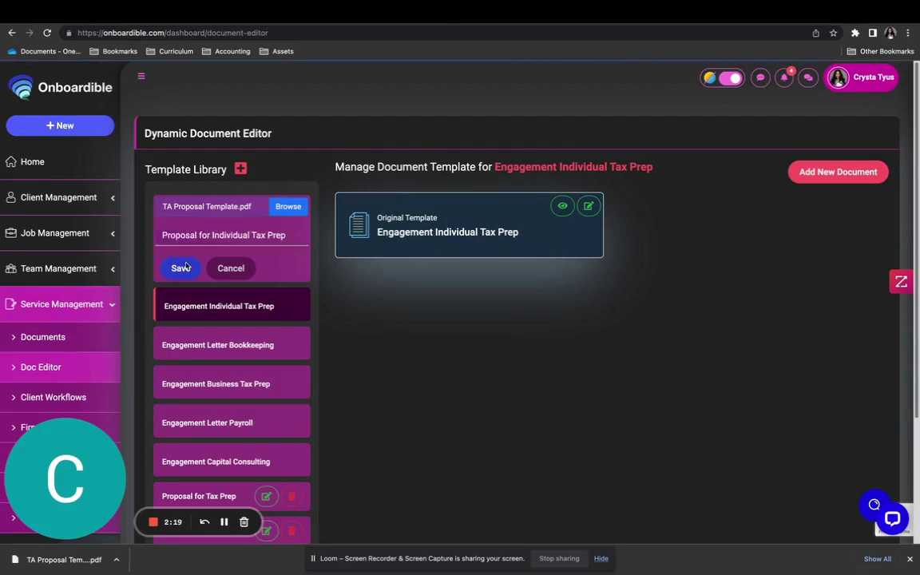
pyautogui.click(181, 268)
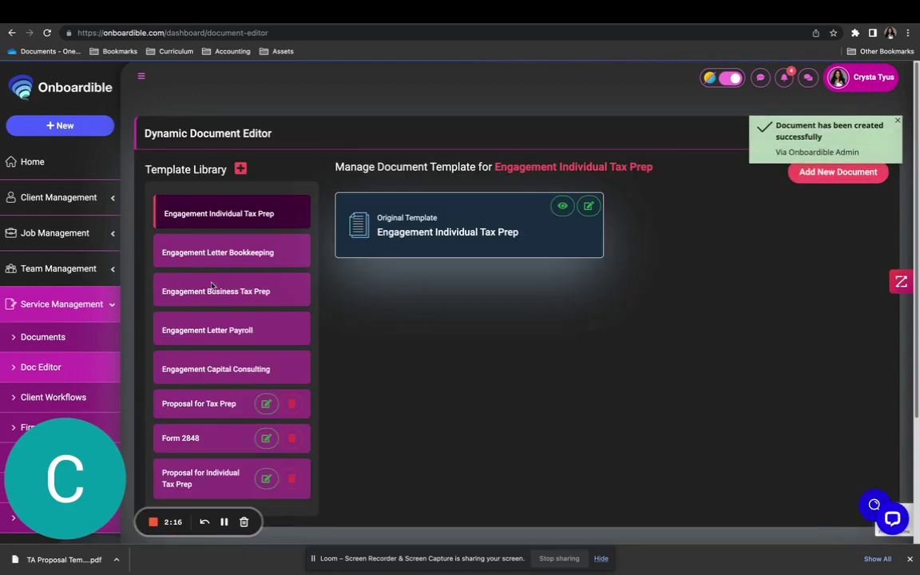
pyautogui.scroll(-3, 246, 385)
pyautogui.click(200, 318)
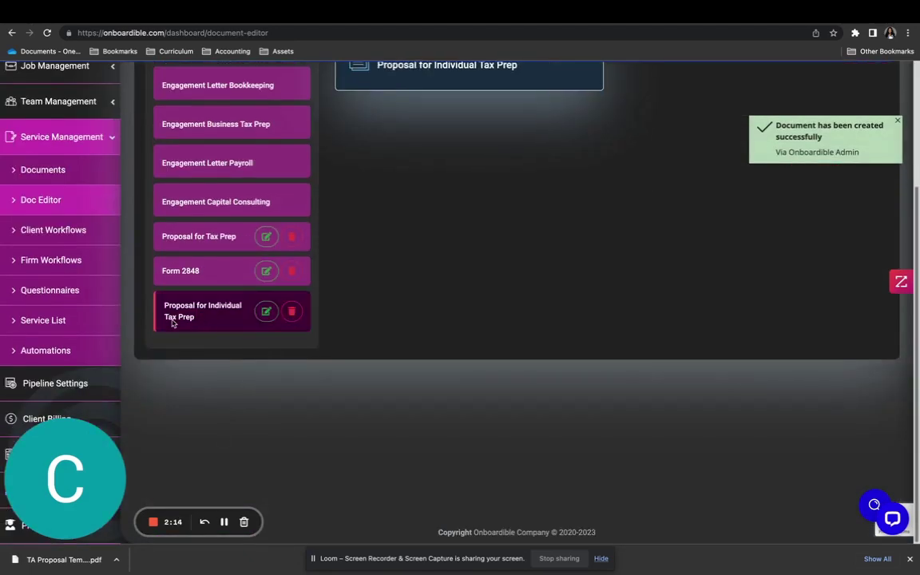
pyautogui.scroll(3, 517, 328)
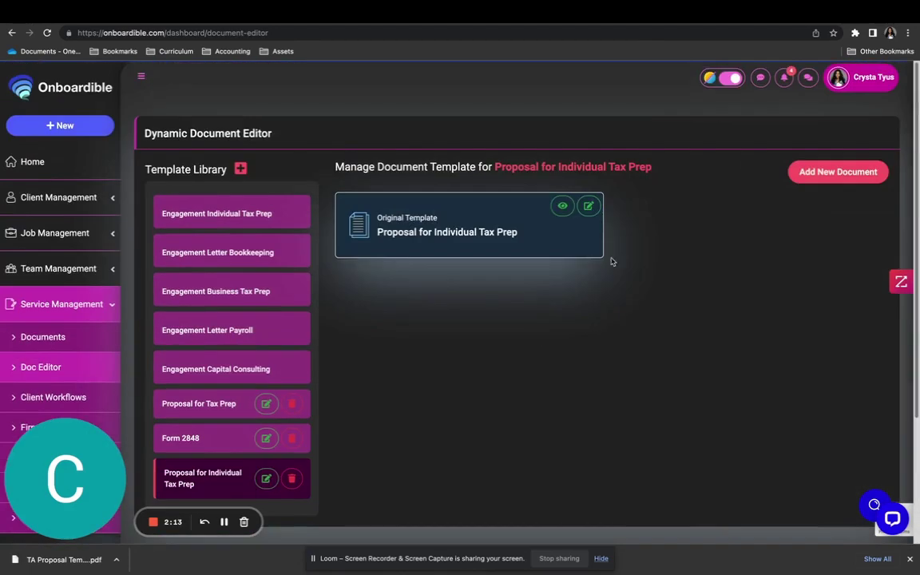
# Step: Place a signature field on the Client Signature line of the proposal's Terms & Conditions page
pyautogui.click(590, 208)
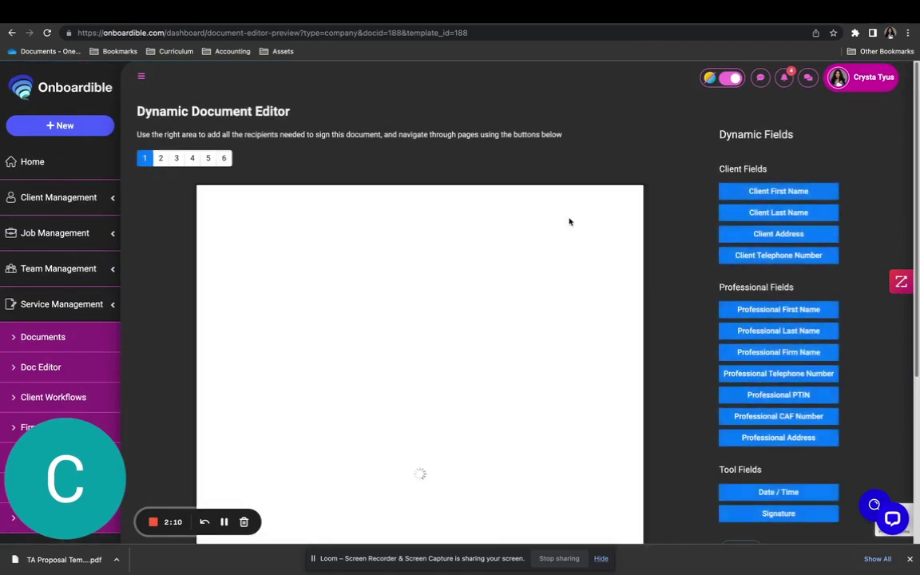
pyautogui.scroll(-1, 463, 326)
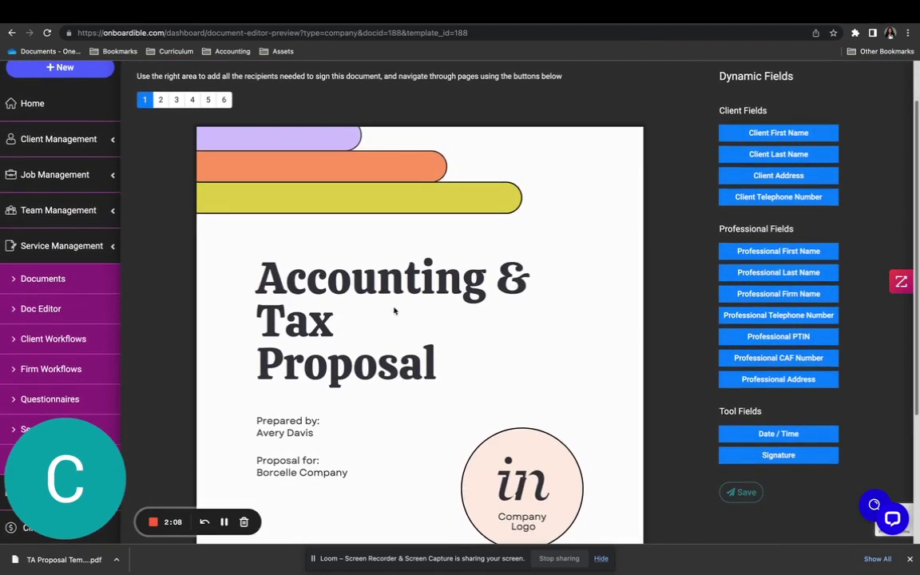
pyautogui.scroll(-3, 461, 338)
pyautogui.scroll(5, 479, 342)
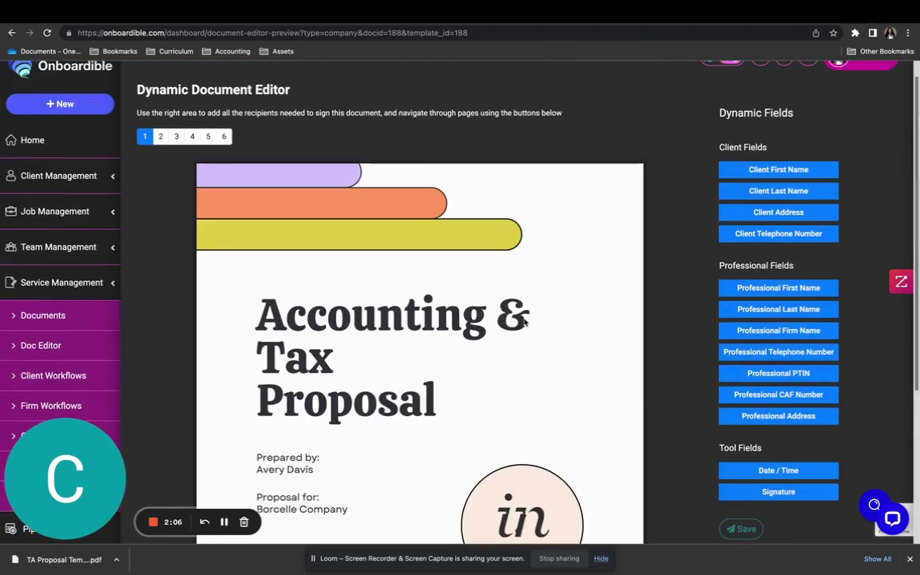
pyautogui.click(161, 136)
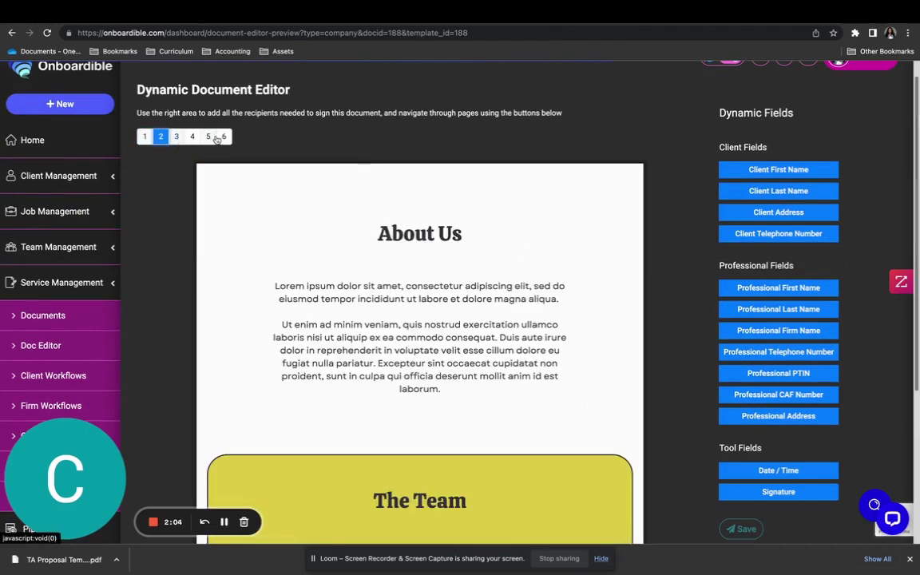
pyautogui.click(207, 137)
pyautogui.scroll(-3, 490, 308)
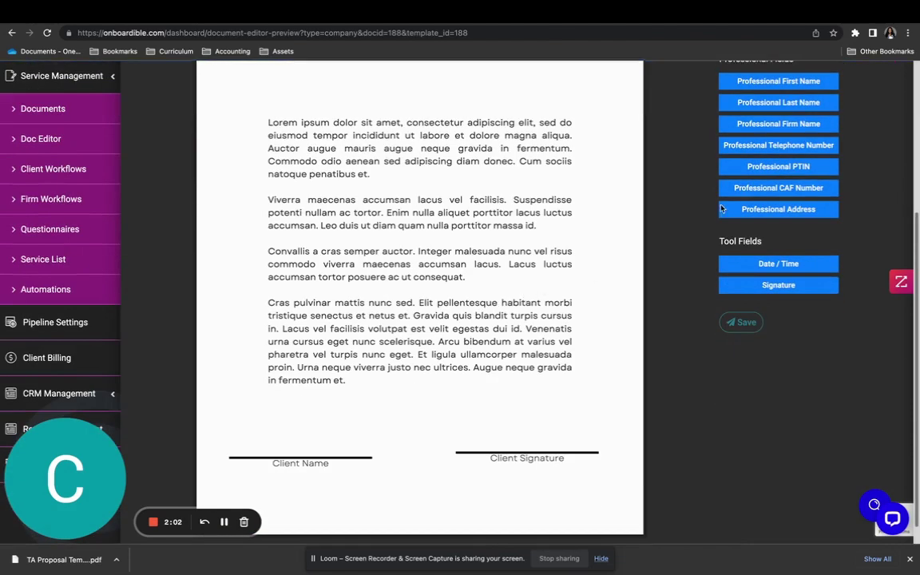
pyautogui.click(776, 286)
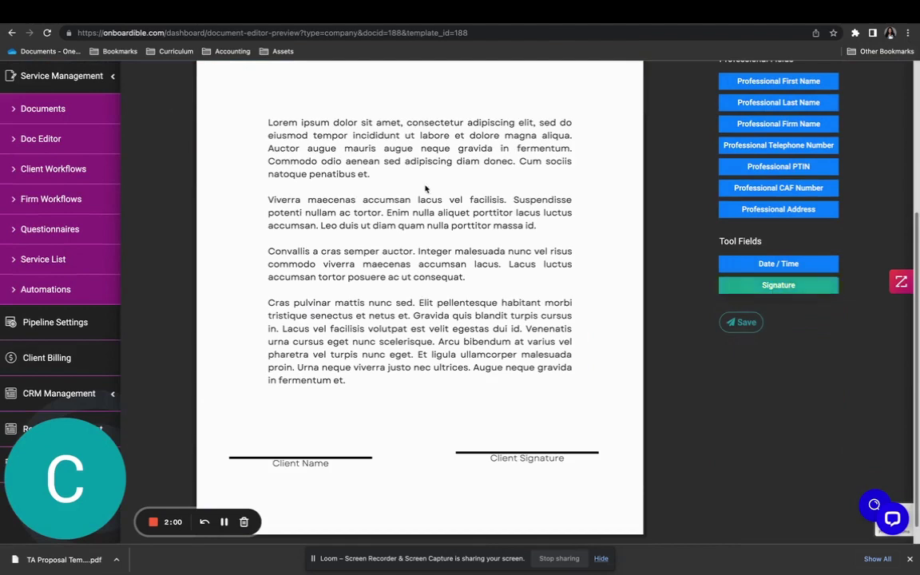
pyautogui.moveTo(232, 151); pyautogui.dragTo(520, 411)
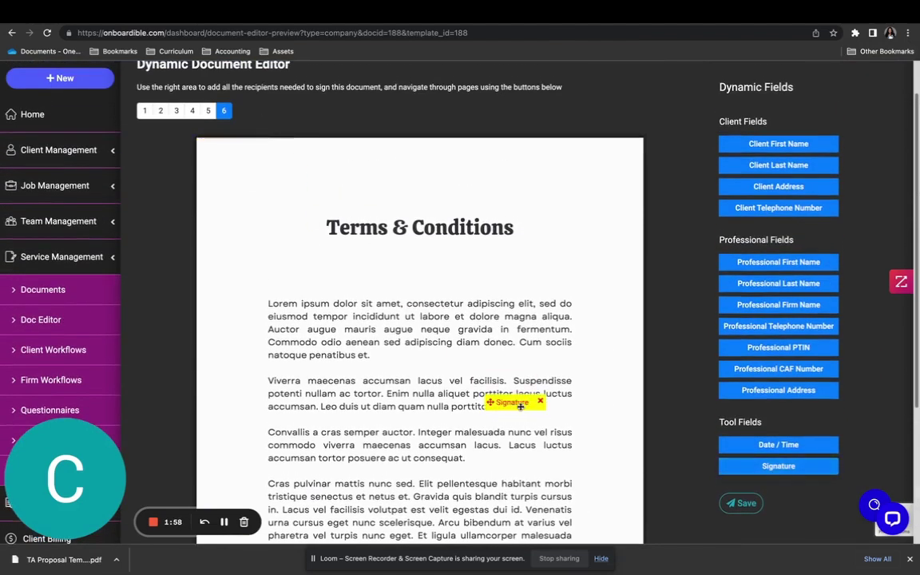
pyautogui.scroll(-3, 589, 362)
pyautogui.moveTo(495, 184); pyautogui.dragTo(467, 399)
pyautogui.click(733, 242)
pyautogui.scroll(-3, 310, 425)
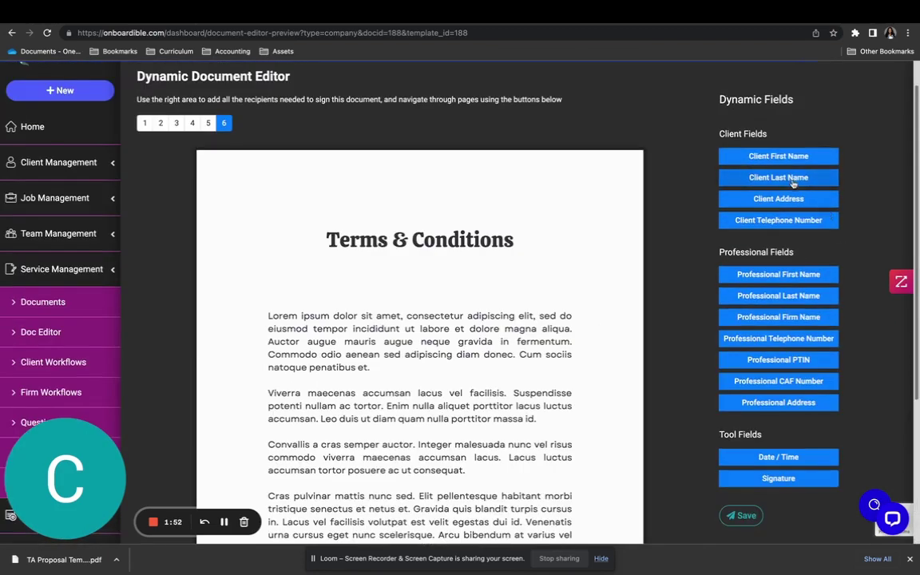
# Step: Add Client First Name and Client Last Name fields side by side on the Client Name line
pyautogui.click(789, 157)
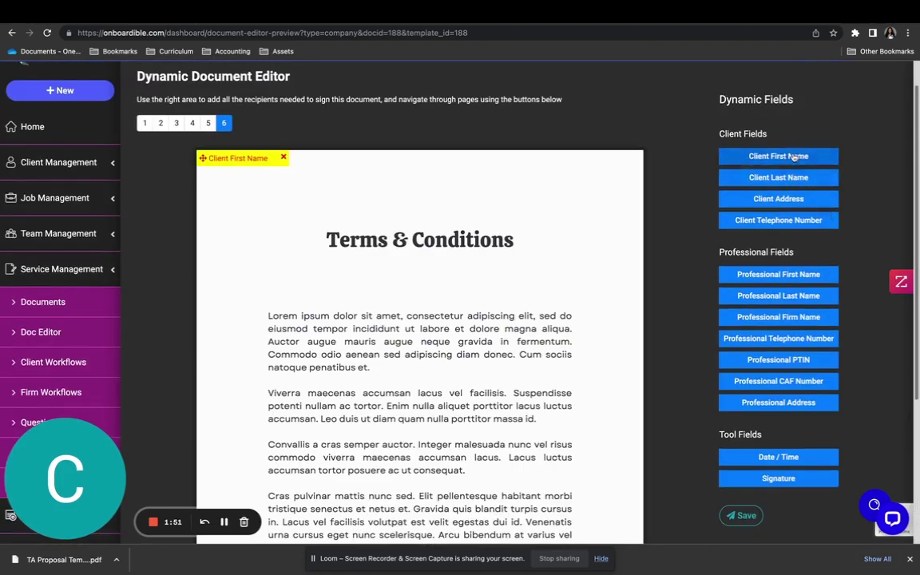
pyautogui.click(779, 177)
pyautogui.moveTo(220, 158); pyautogui.dragTo(258, 411)
pyautogui.scroll(-3, 257, 410)
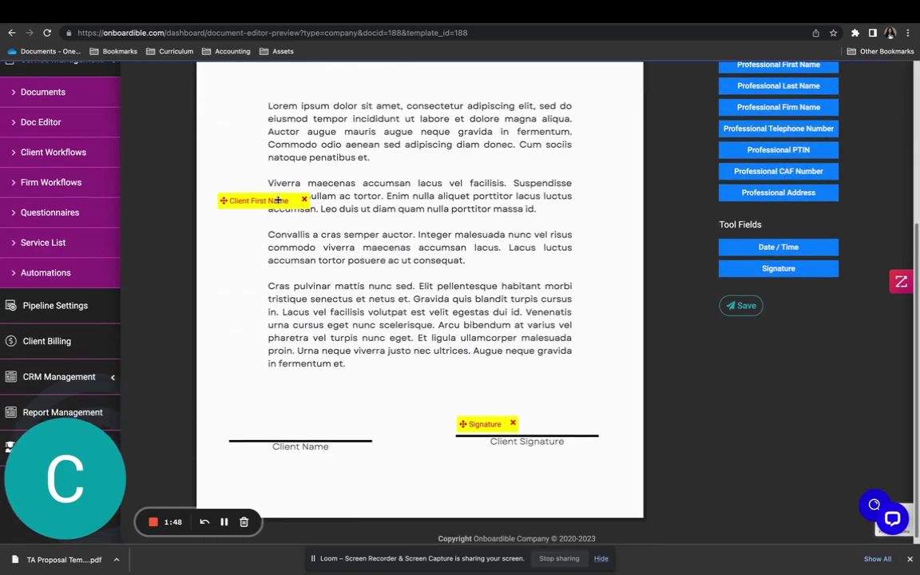
pyautogui.moveTo(254, 201); pyautogui.dragTo(250, 419)
pyautogui.scroll(5, 391, 224)
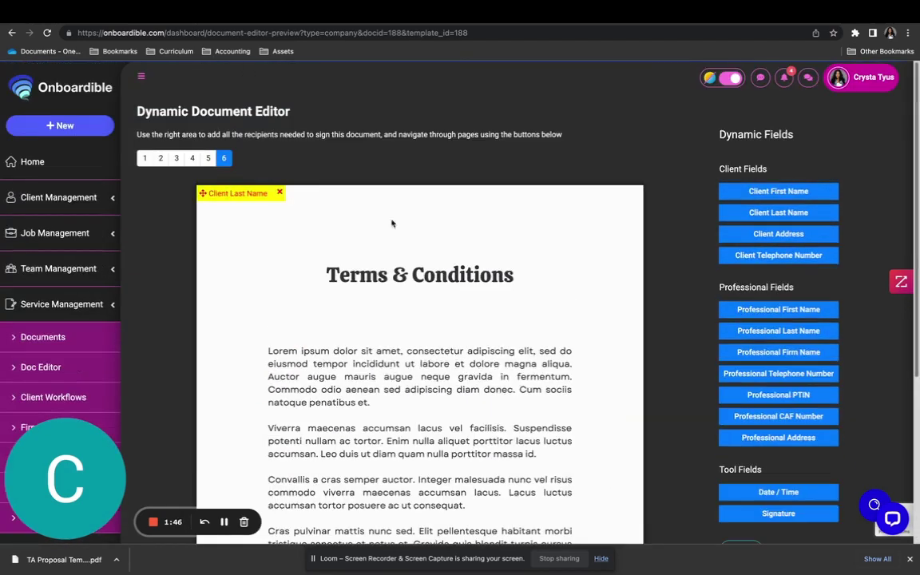
pyautogui.moveTo(249, 198); pyautogui.dragTo(383, 523)
pyautogui.scroll(-3, 402, 406)
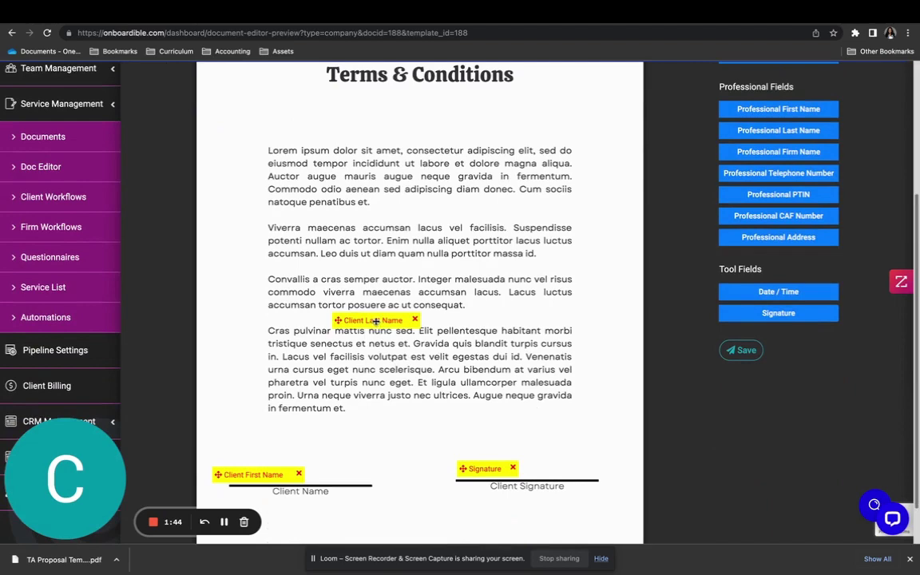
pyautogui.moveTo(375, 320); pyautogui.dragTo(350, 474)
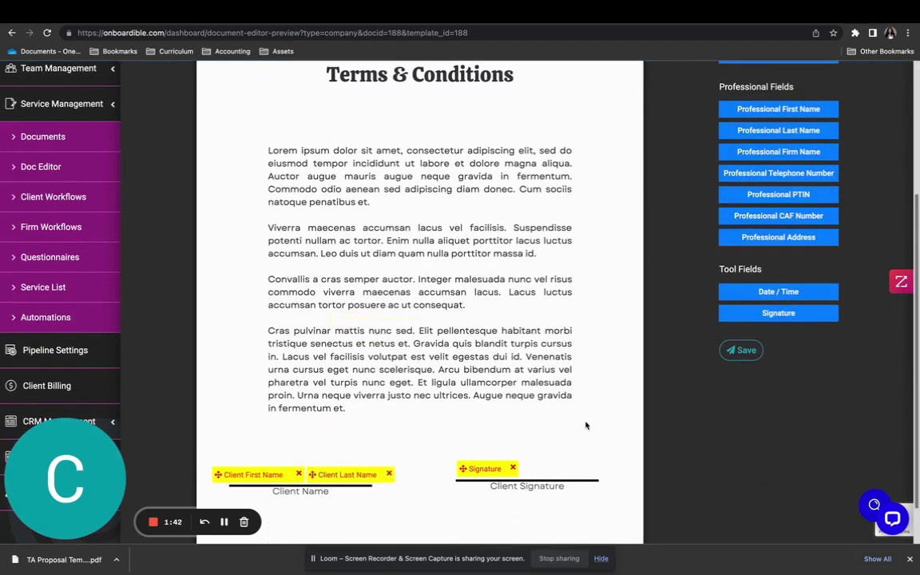
# Step: Save the placed fields as a new dynamic document and make it the default template
pyautogui.click(738, 353)
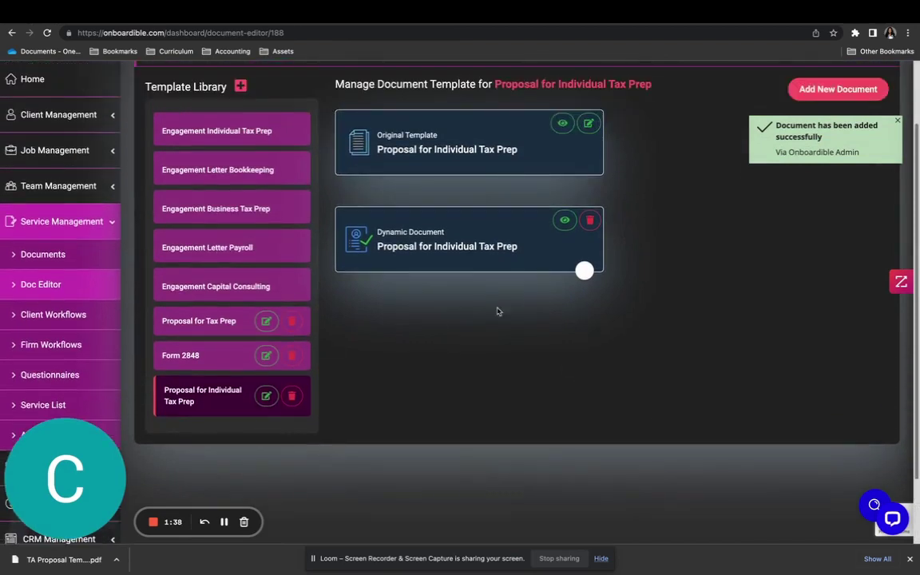
pyautogui.click(585, 270)
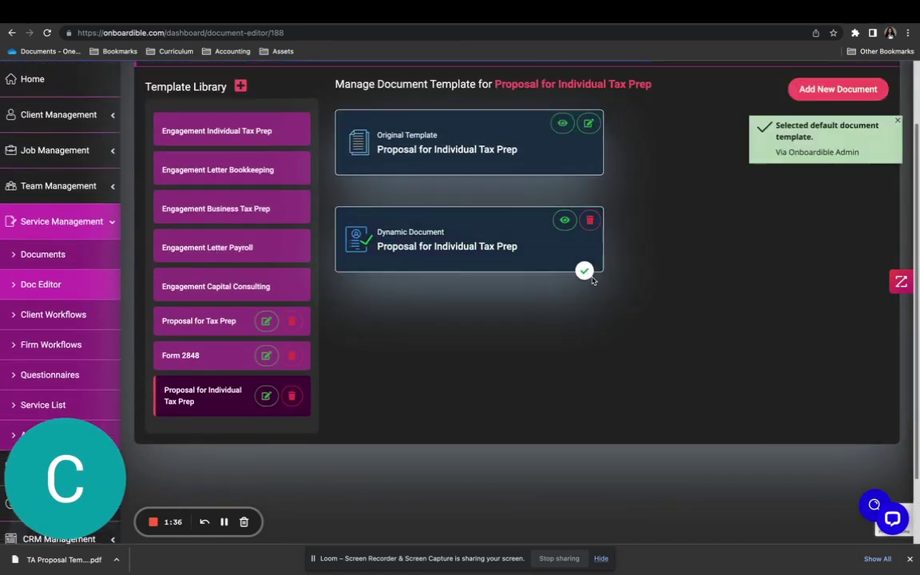
pyautogui.scroll(-1, 85, 311)
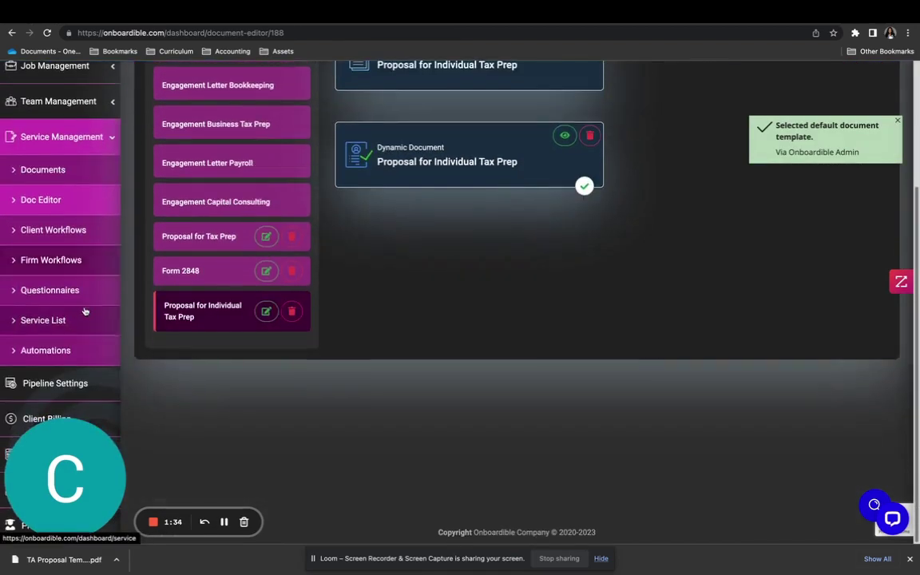
pyautogui.click(64, 352)
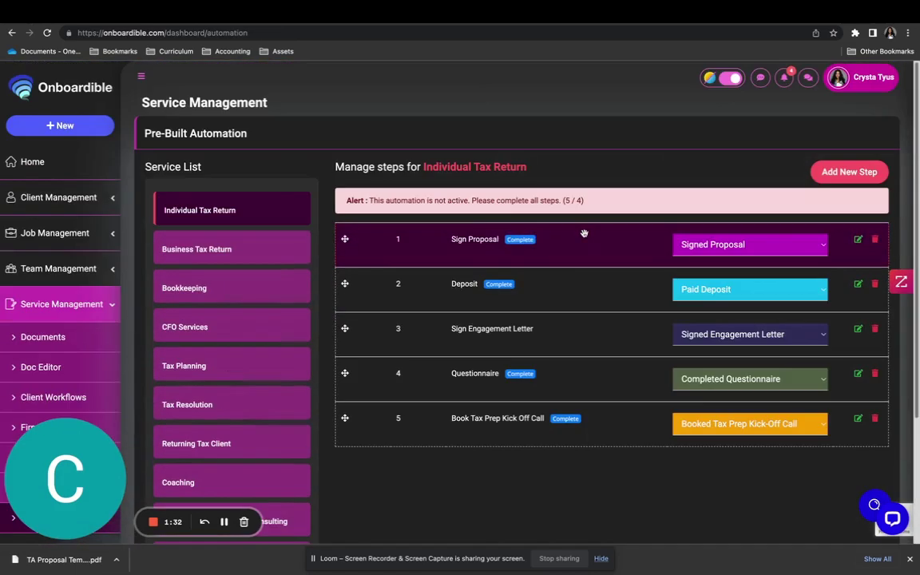
# Step: Switch Sign Proposal to Use Template with Proposal for Individual Tax Prep, and save
pyautogui.click(857, 241)
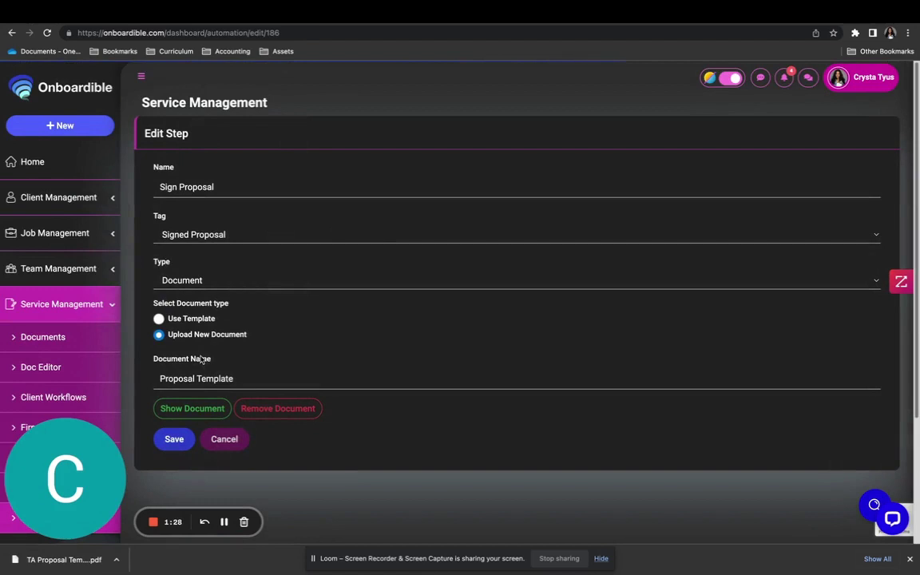
pyautogui.click(159, 318)
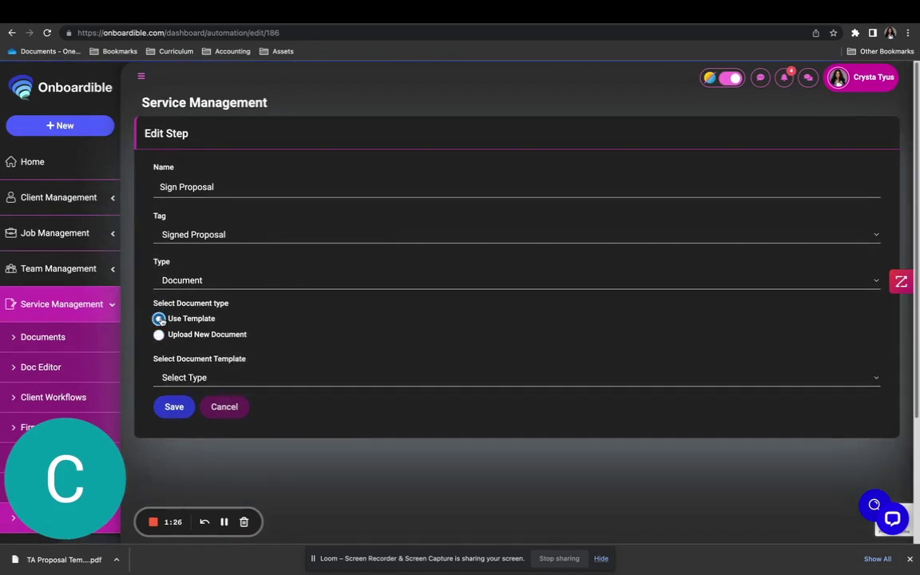
pyautogui.click(226, 380)
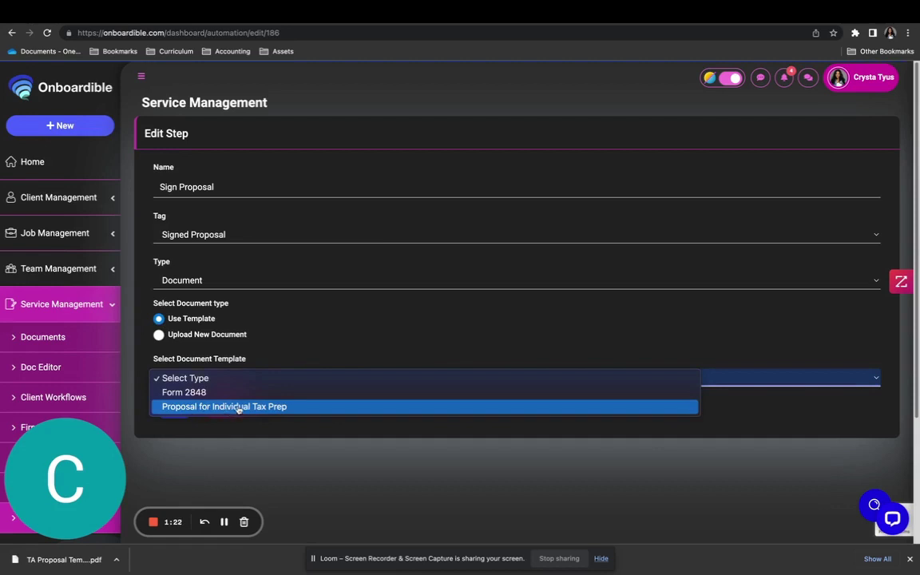
pyautogui.click(238, 409)
pyautogui.click(174, 408)
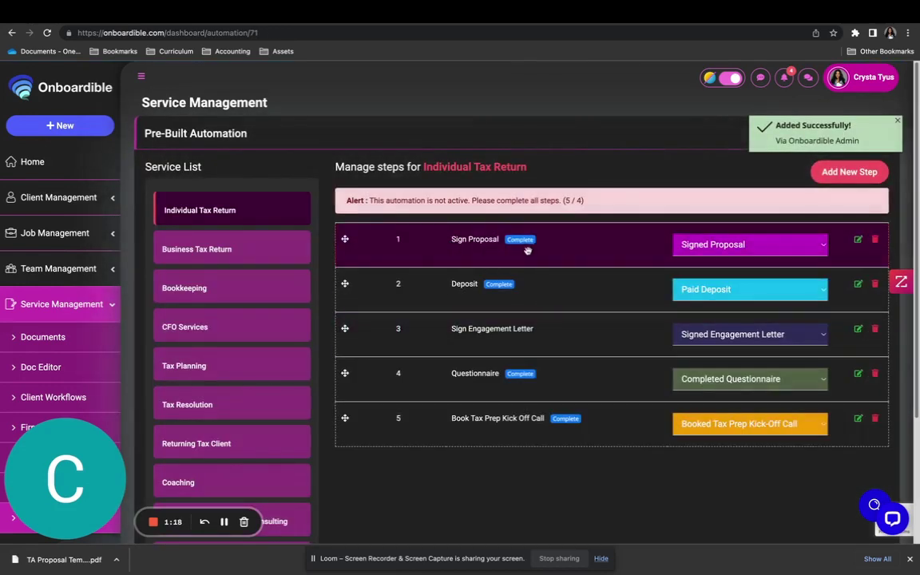
# Step: Keep Deposit's tag Paid Deposit, type Deposit / Invoice / Bill, amount 50; uncheck Imply Tax; save
pyautogui.click(857, 285)
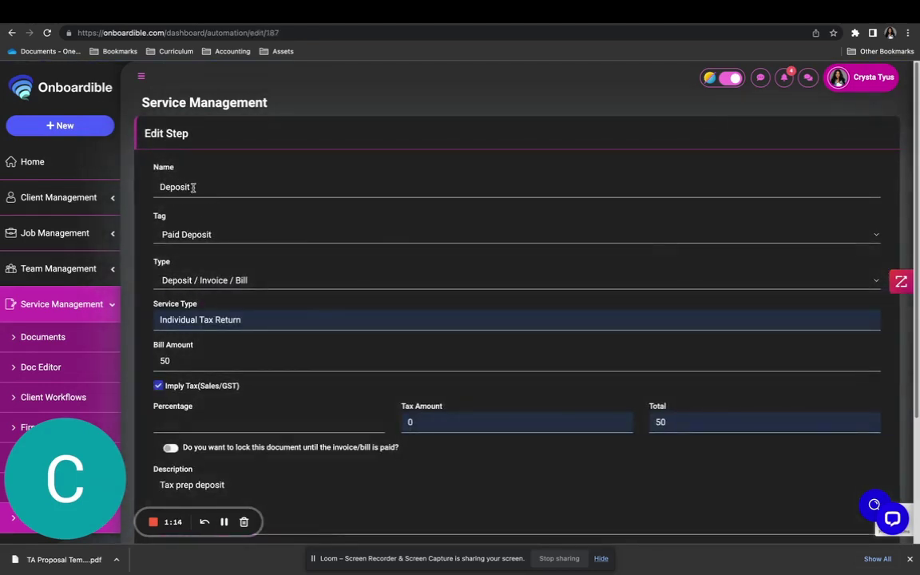
pyautogui.click(212, 233)
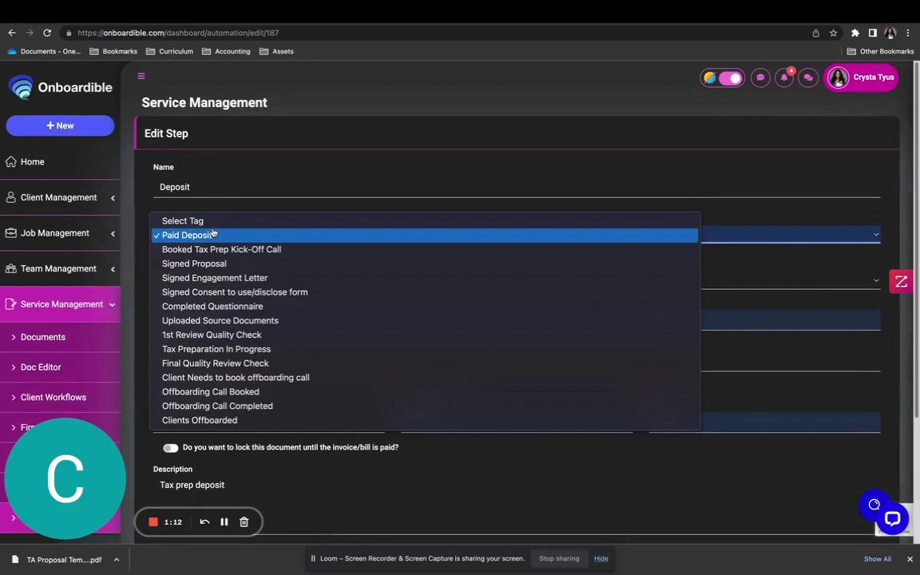
pyautogui.click(213, 234)
pyautogui.click(255, 279)
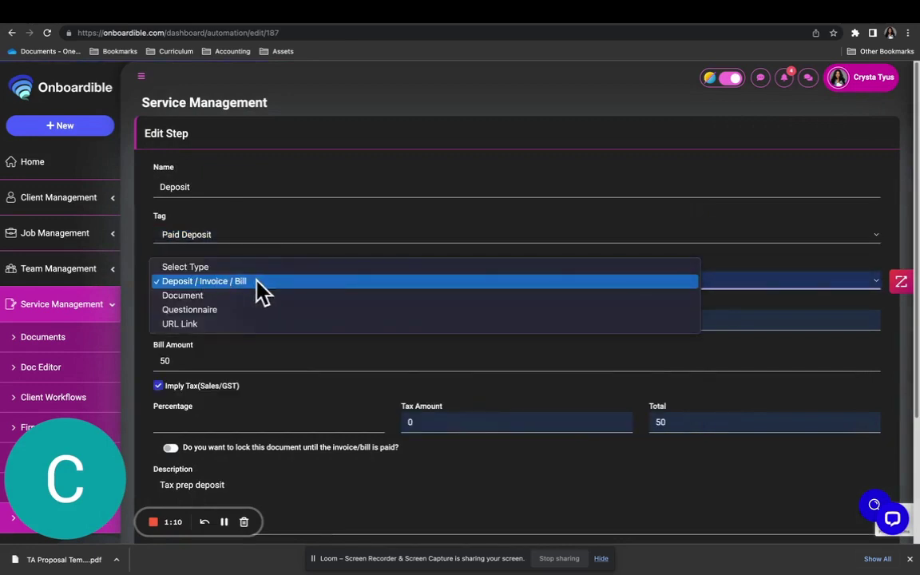
pyautogui.click(263, 281)
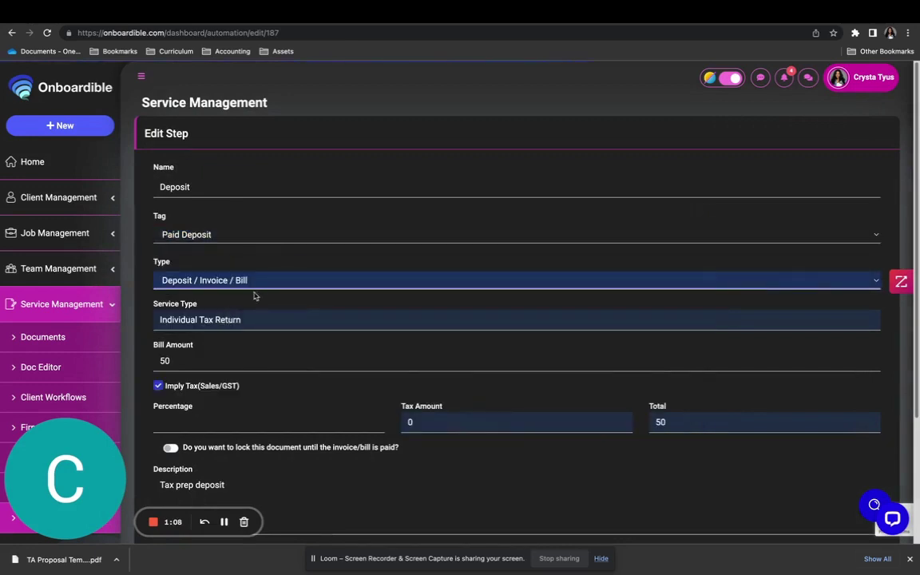
pyautogui.scroll(-1, 255, 296)
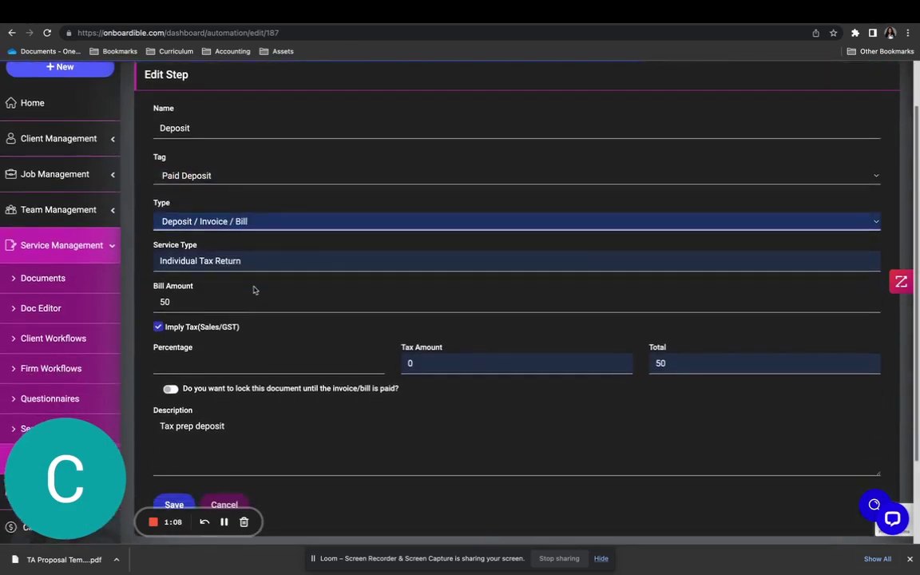
pyautogui.click(188, 304)
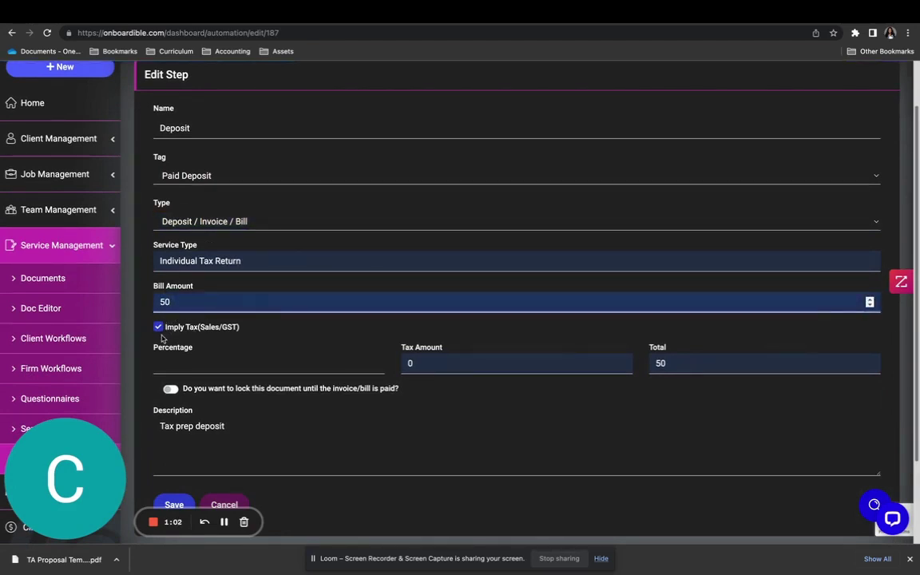
pyautogui.click(162, 332)
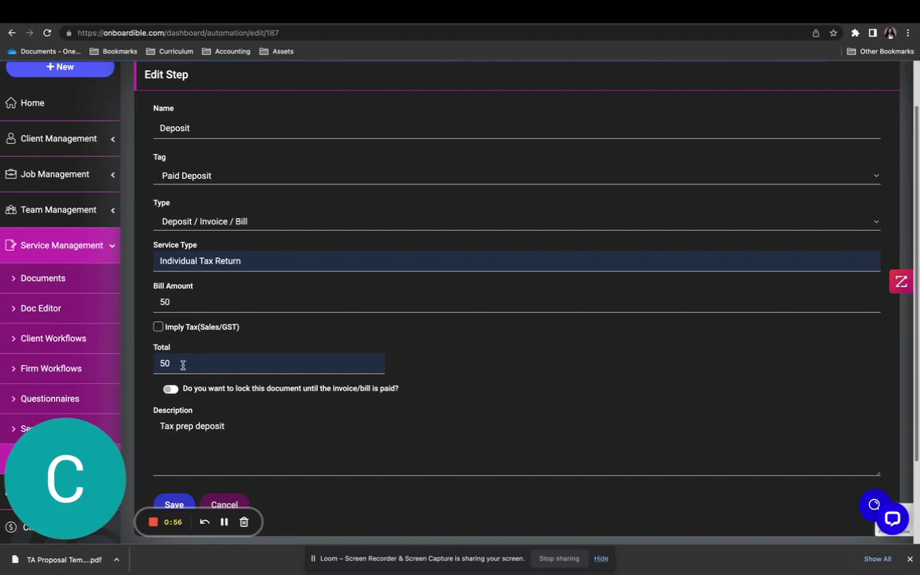
pyautogui.scroll(-2, 248, 403)
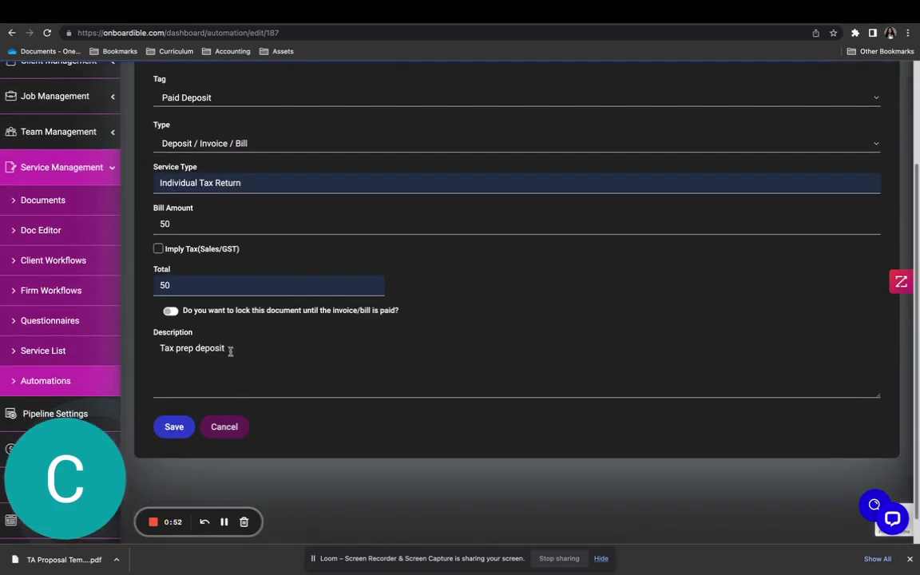
pyautogui.click(174, 426)
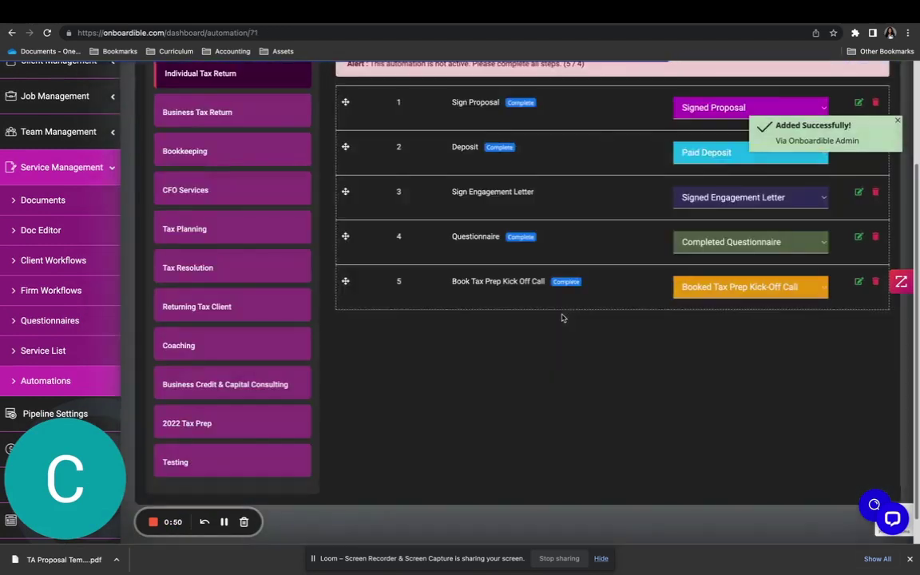
# Step: Preview the Engagement Individual Tax Prep template in the Doc Editor, then close the preview
pyautogui.scroll(1, 584, 280)
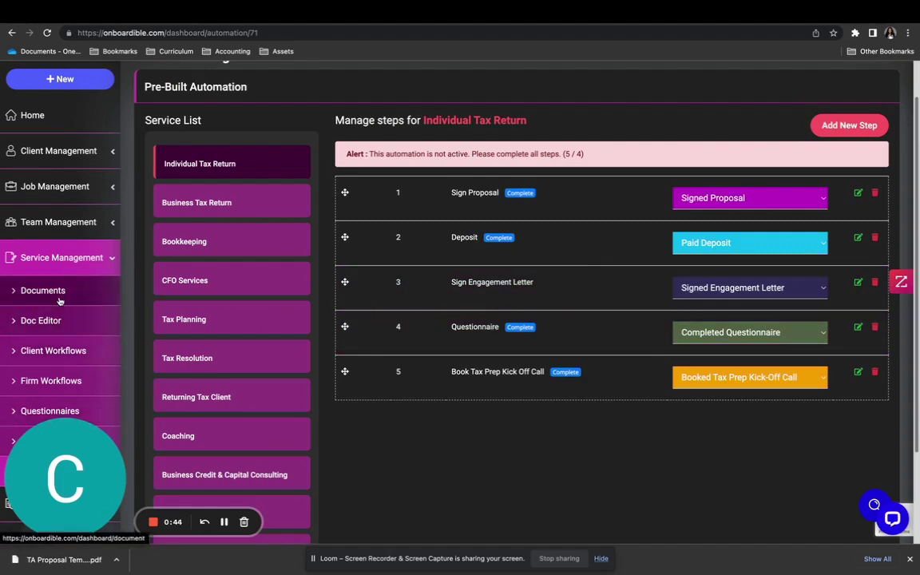
pyautogui.click(62, 321)
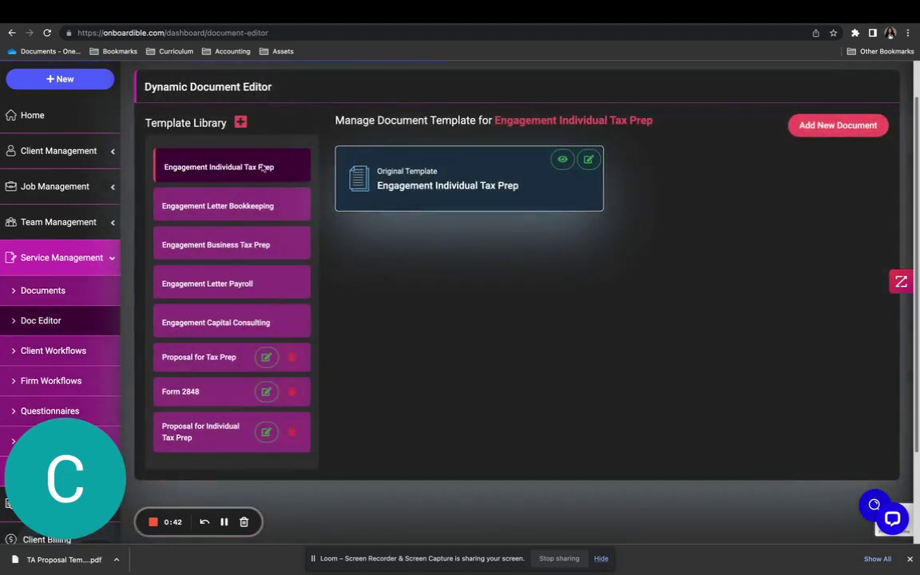
pyautogui.click(562, 159)
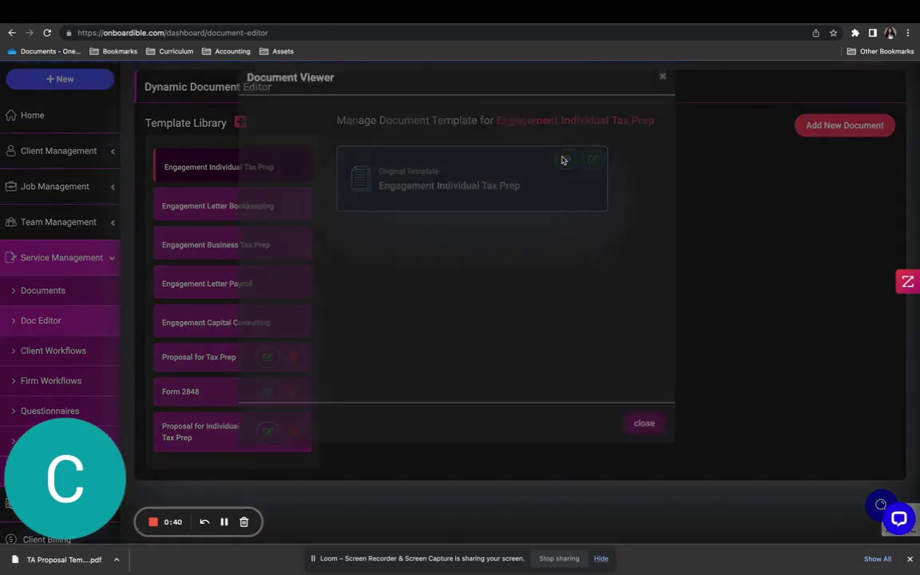
pyautogui.scroll(-5, 554, 287)
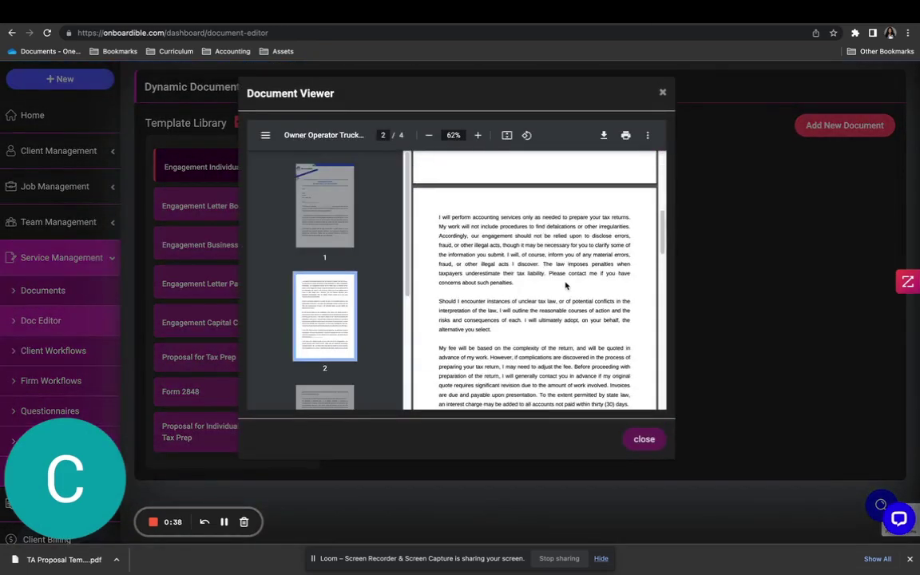
pyautogui.click(662, 94)
# Step: Place a Date/Time field beside Date and a Client First Name field next to Name
pyautogui.click(588, 161)
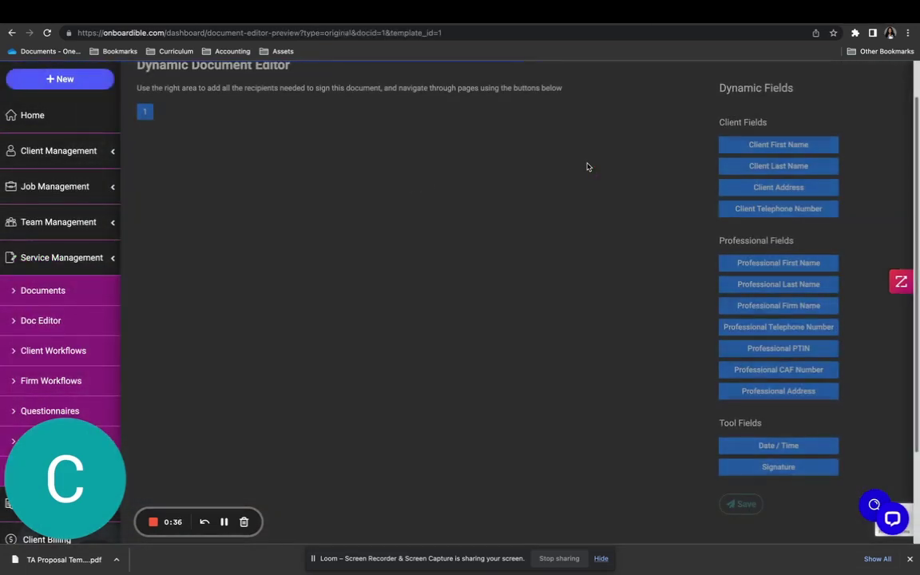
pyautogui.scroll(-3, 479, 263)
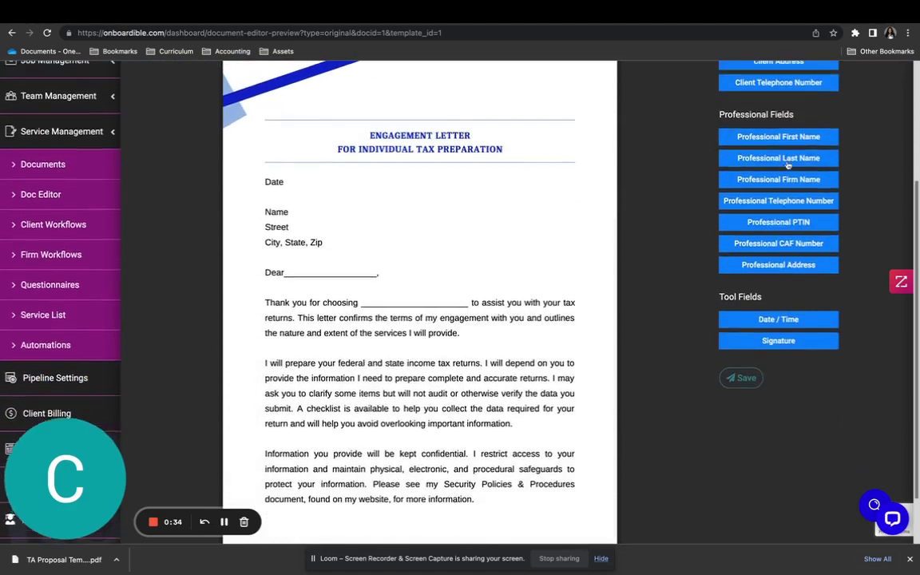
pyautogui.scroll(5, 639, 239)
pyautogui.scroll(-1, 781, 206)
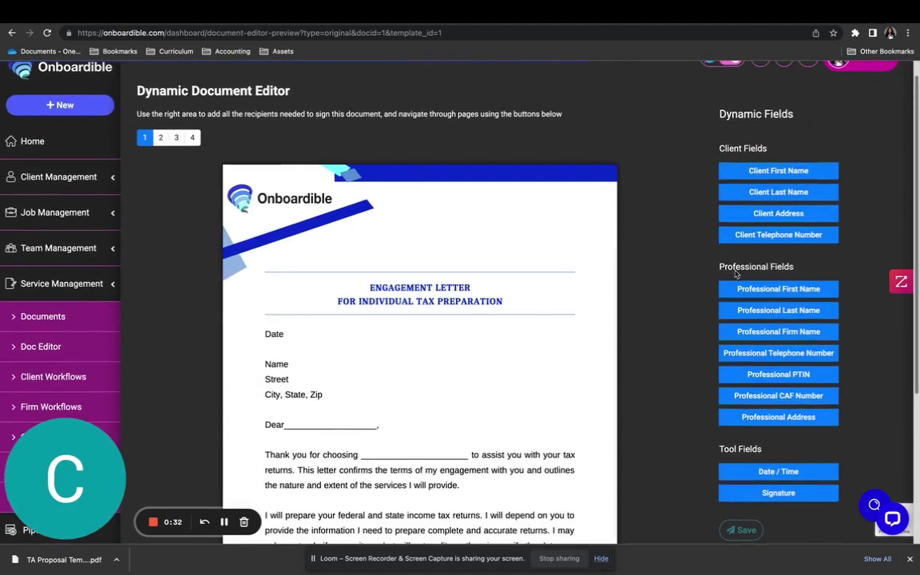
pyautogui.click(778, 471)
pyautogui.moveTo(262, 181); pyautogui.dragTo(332, 338)
pyautogui.click(753, 177)
pyautogui.moveTo(280, 173); pyautogui.dragTo(338, 369)
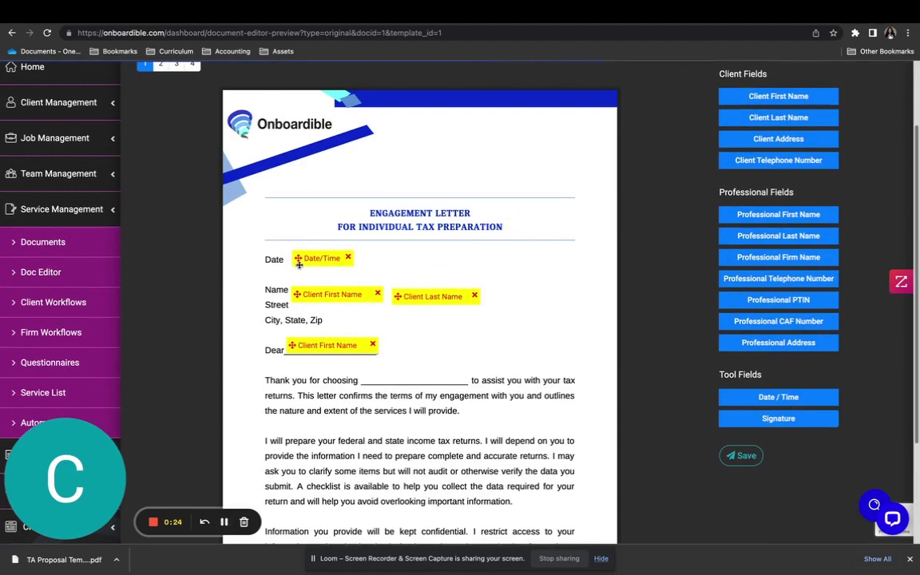
# Step: Add a signature field on page 4's Taxpayer signature line and save the letter
pyautogui.scroll(2, 300, 266)
pyautogui.click(192, 128)
pyautogui.scroll(-1, 655, 320)
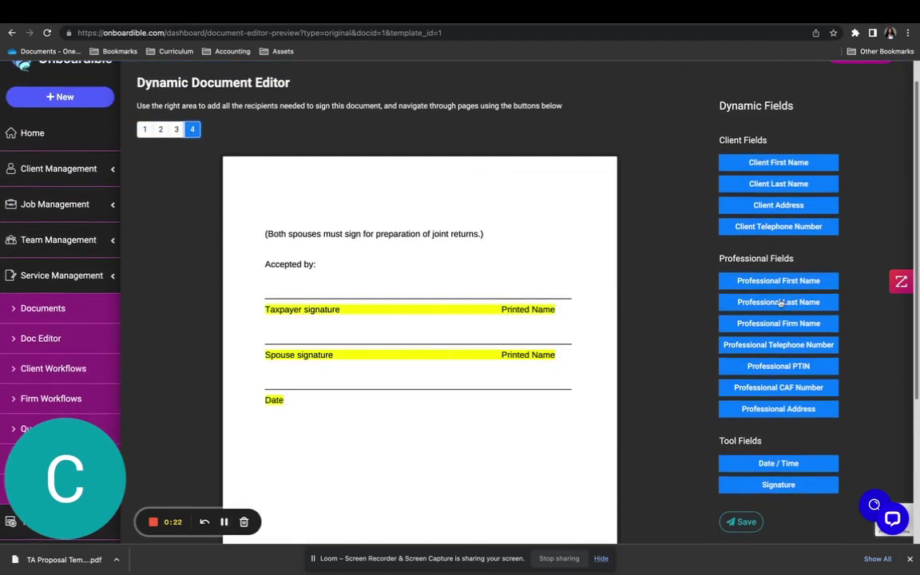
pyautogui.click(784, 485)
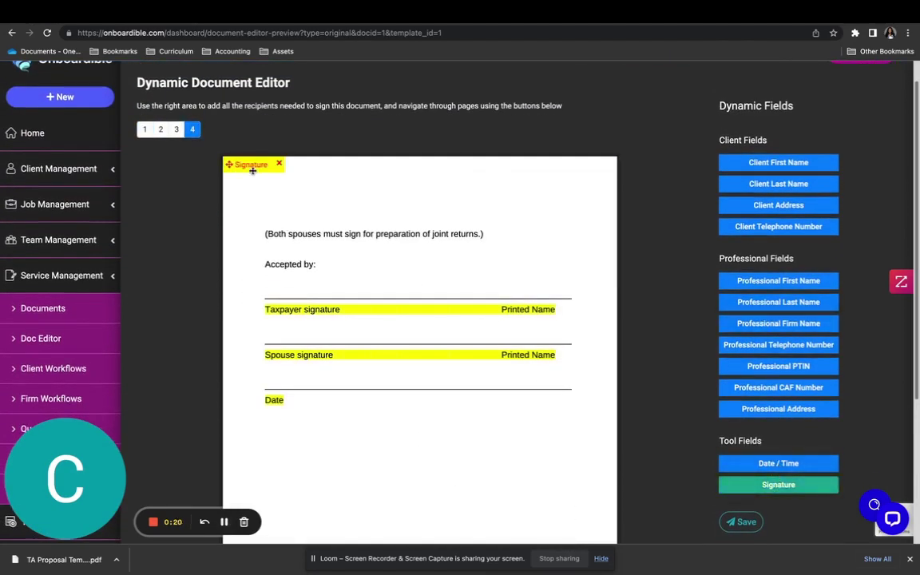
pyautogui.moveTo(253, 170); pyautogui.dragTo(299, 292)
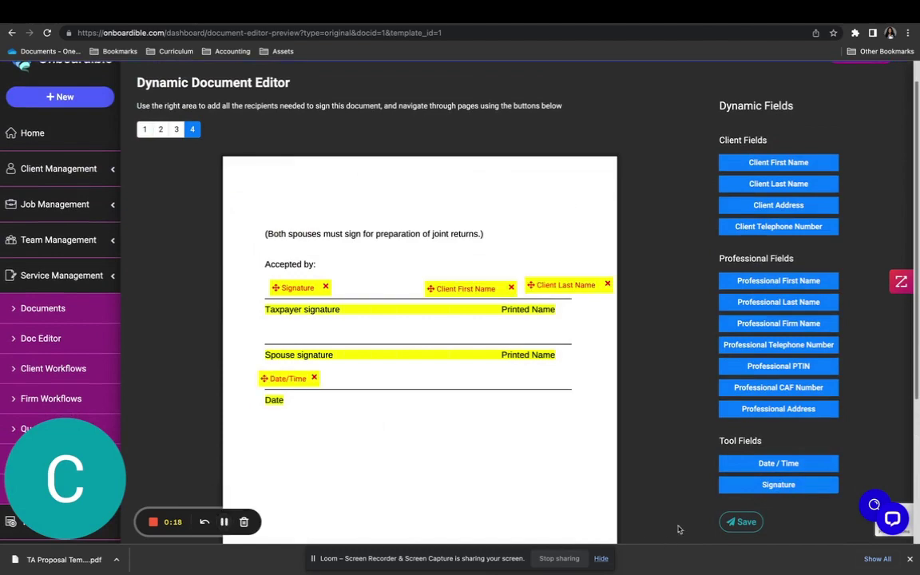
pyautogui.click(738, 522)
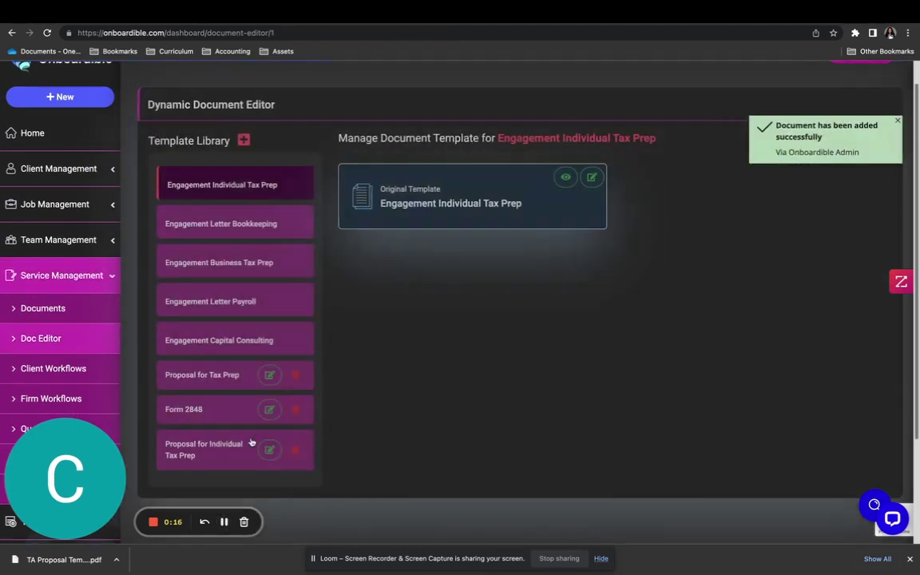
# Step: Check the Sign Engagement Letter template list, then make the engagement dynamic document the default
pyautogui.scroll(-3, 78, 363)
pyautogui.click(72, 386)
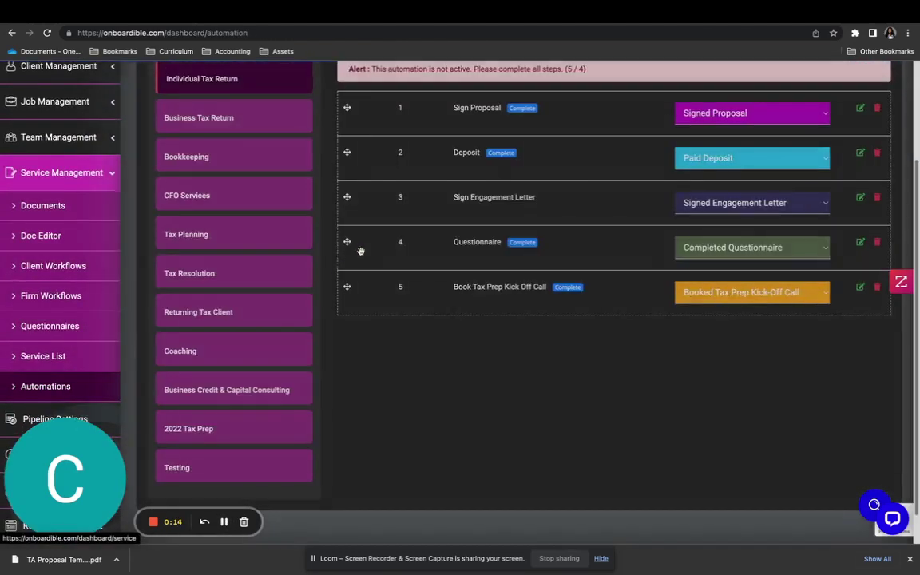
pyautogui.scroll(1, 455, 240)
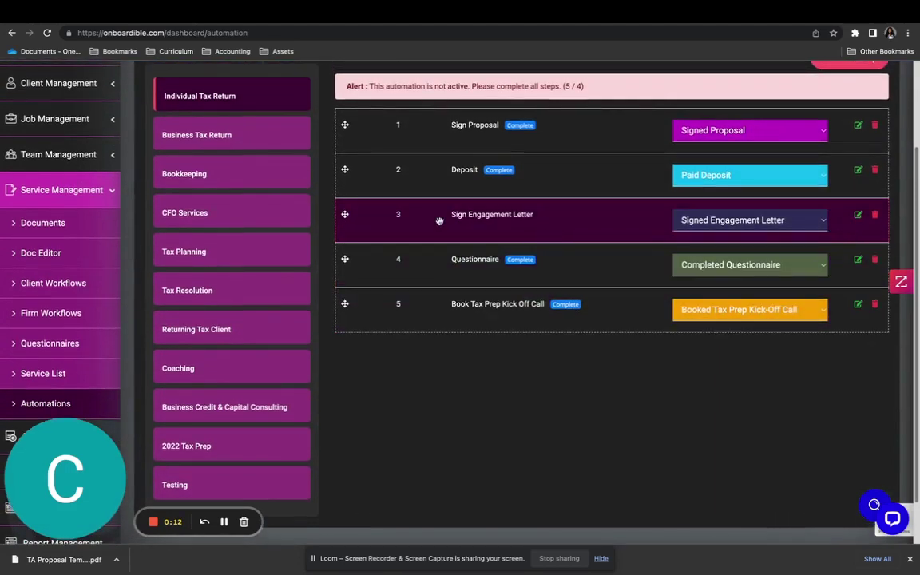
pyautogui.click(858, 214)
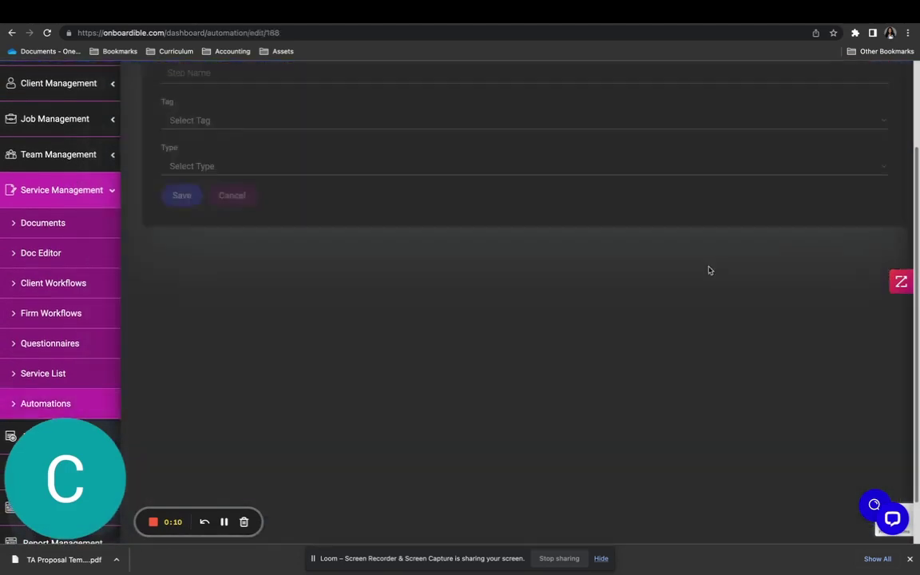
pyautogui.scroll(3, 280, 491)
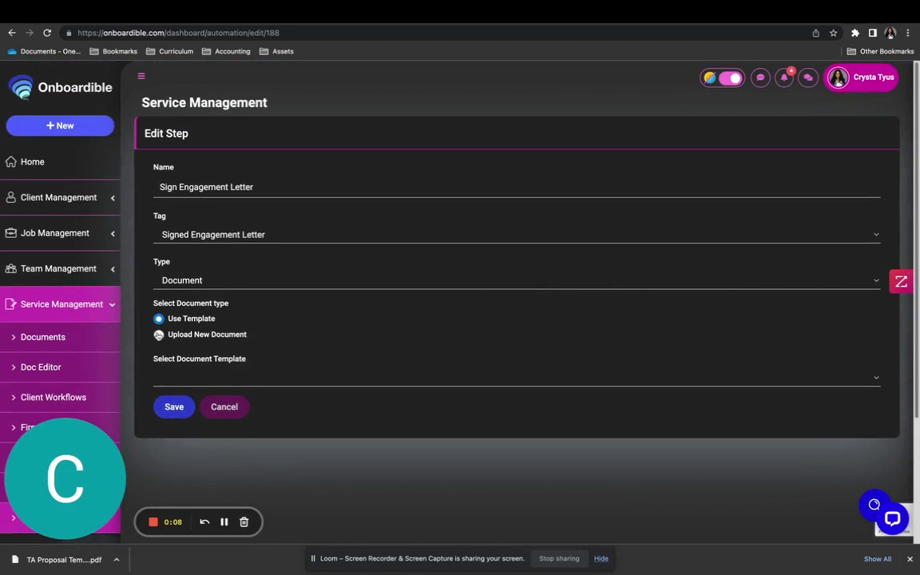
pyautogui.click(201, 378)
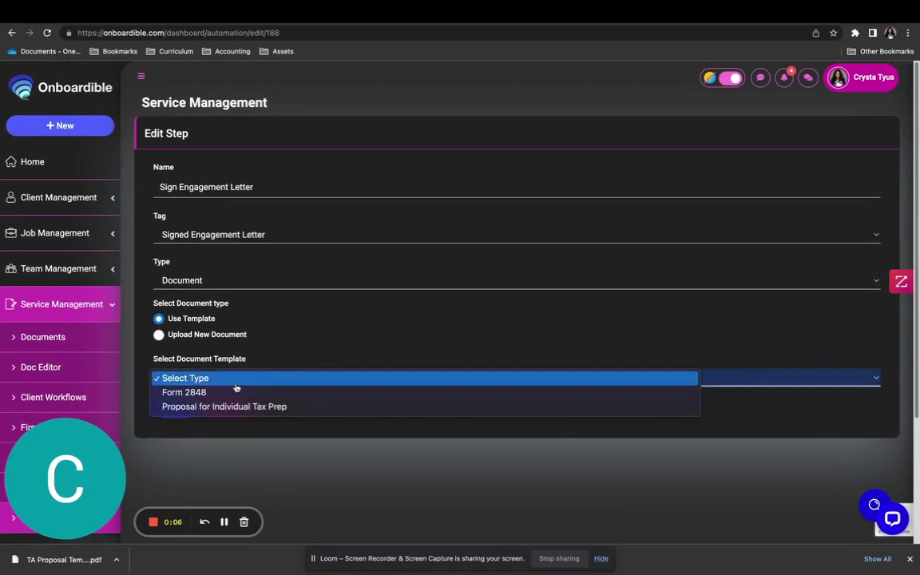
pyautogui.click(25, 260)
pyautogui.click(59, 366)
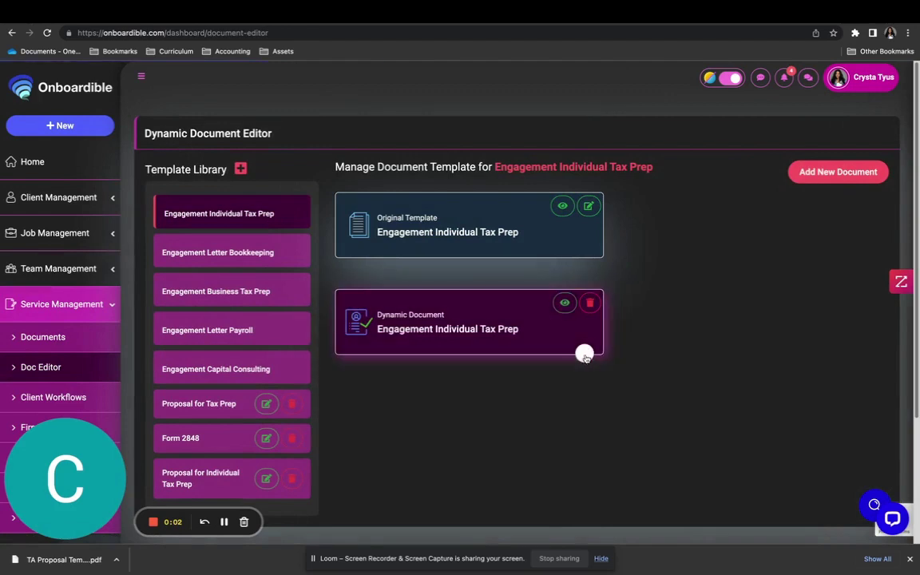
pyautogui.click(584, 356)
# Step: Choose Engagement Individual Tax Prep as the Sign Engagement Letter step's template and save
pyautogui.click(224, 522)
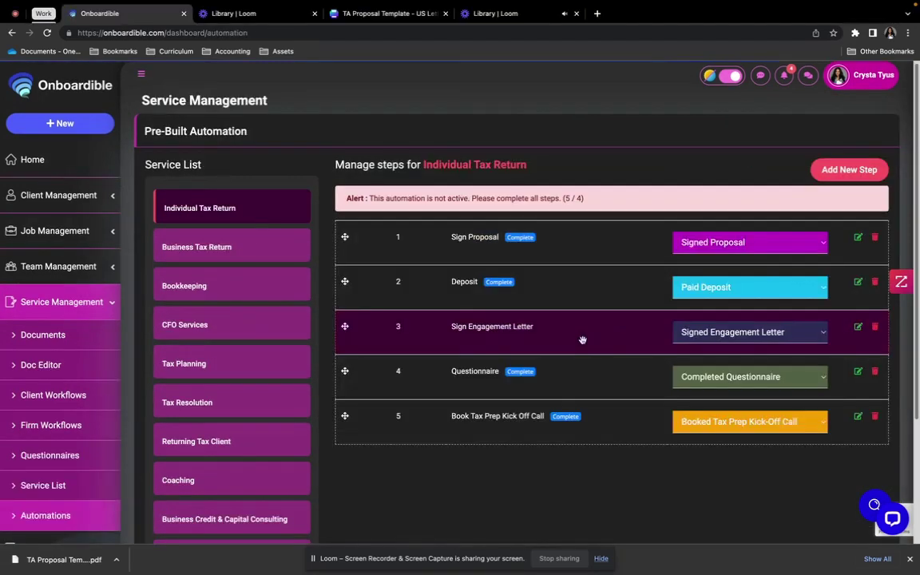
pyautogui.click(858, 328)
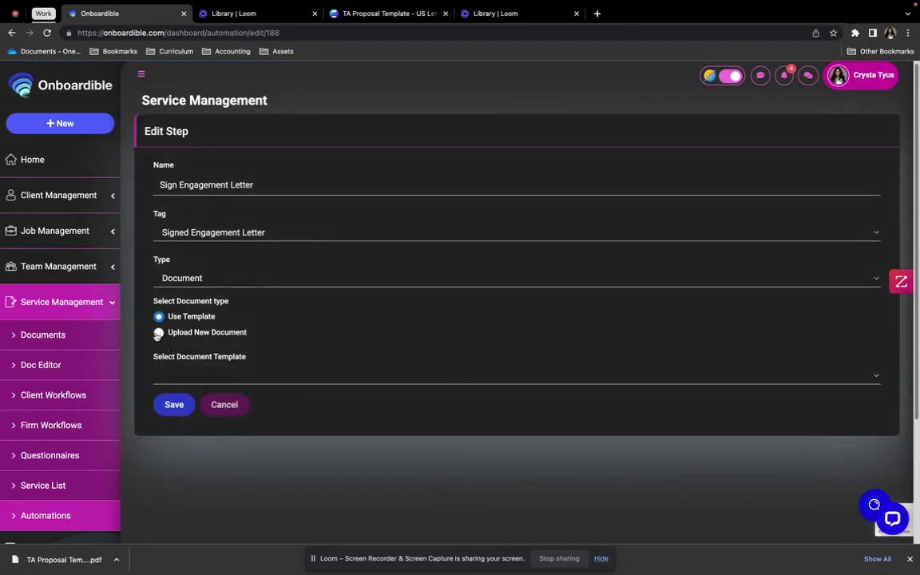
pyautogui.click(164, 374)
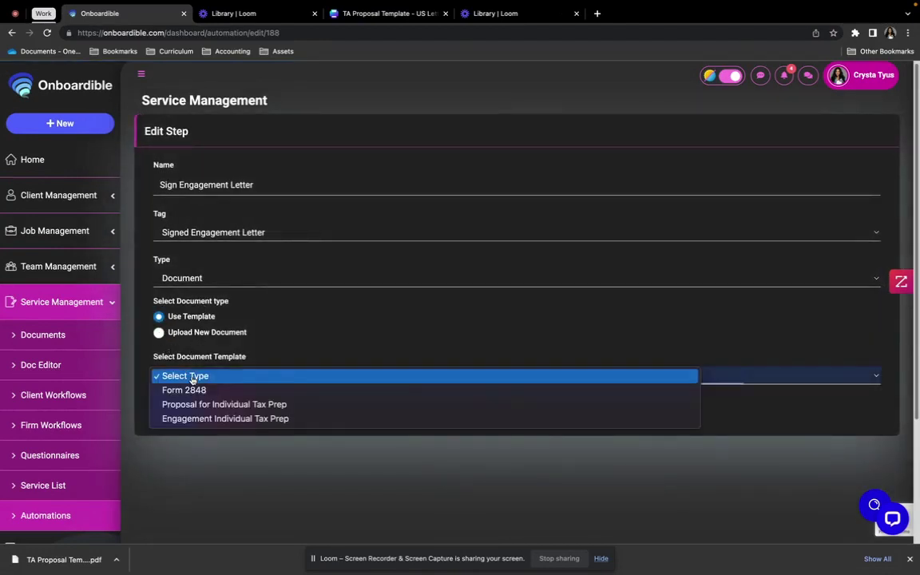
pyautogui.click(227, 420)
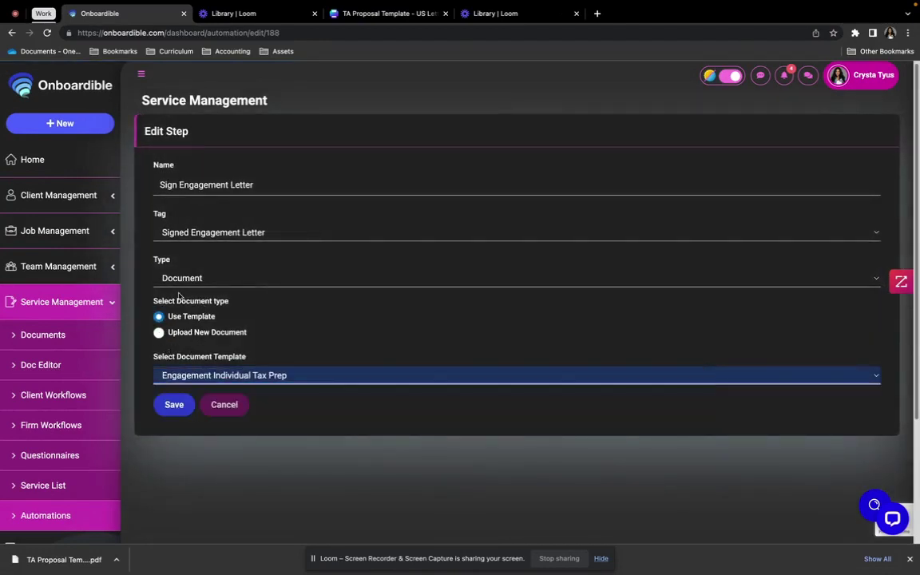
pyautogui.click(174, 405)
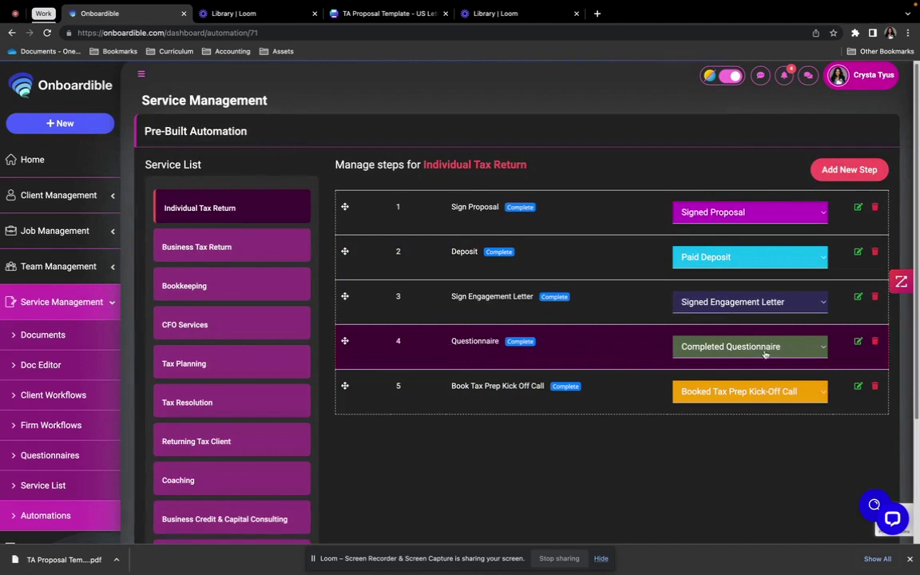
pyautogui.click(859, 343)
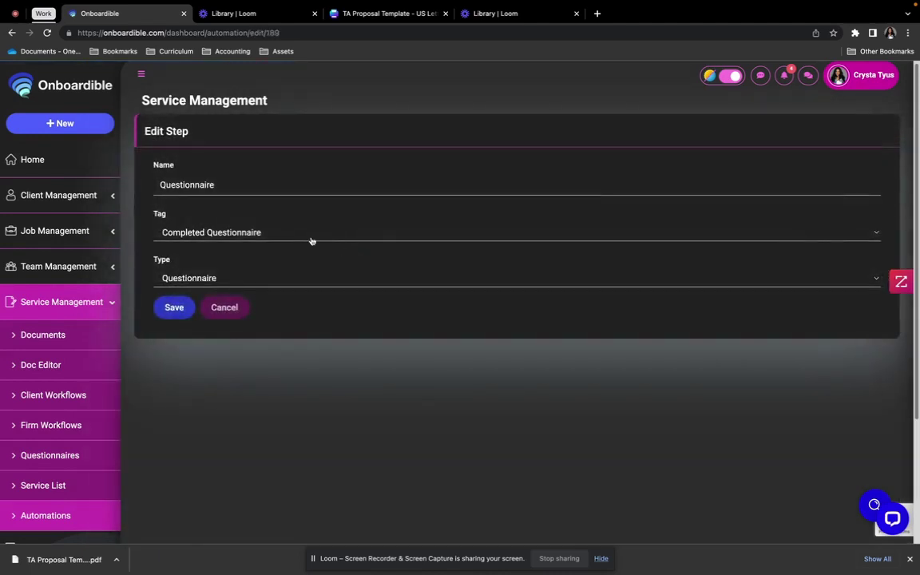
pyautogui.click(272, 232)
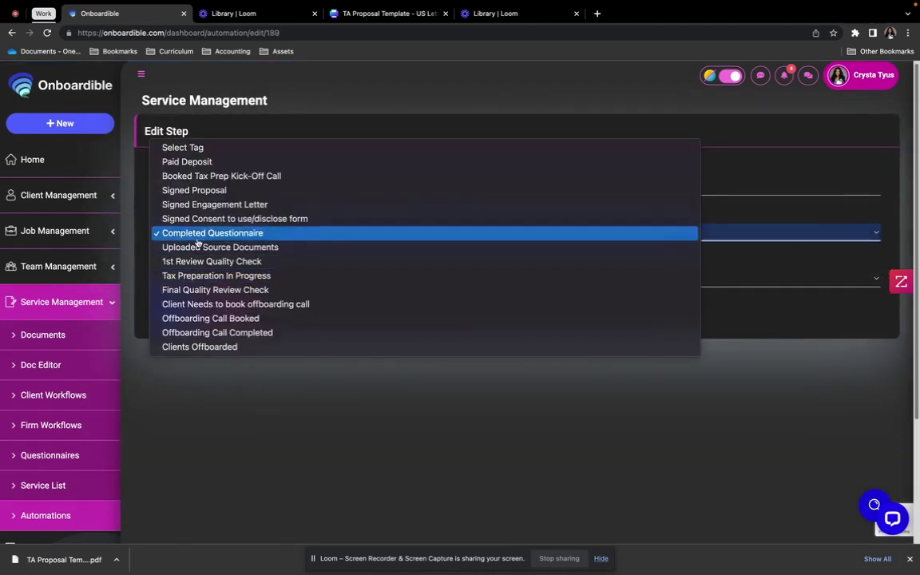
pyautogui.click(248, 232)
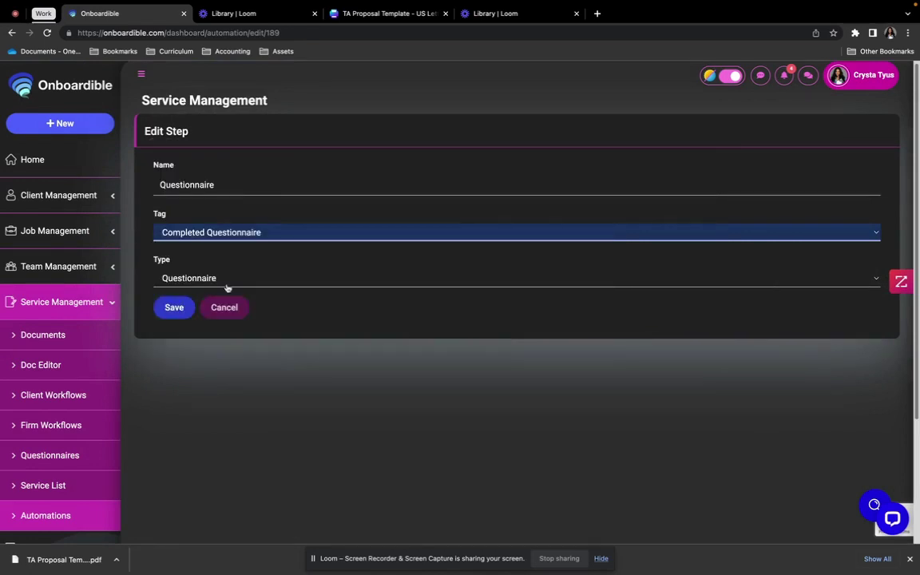
pyautogui.click(240, 279)
pyautogui.click(210, 281)
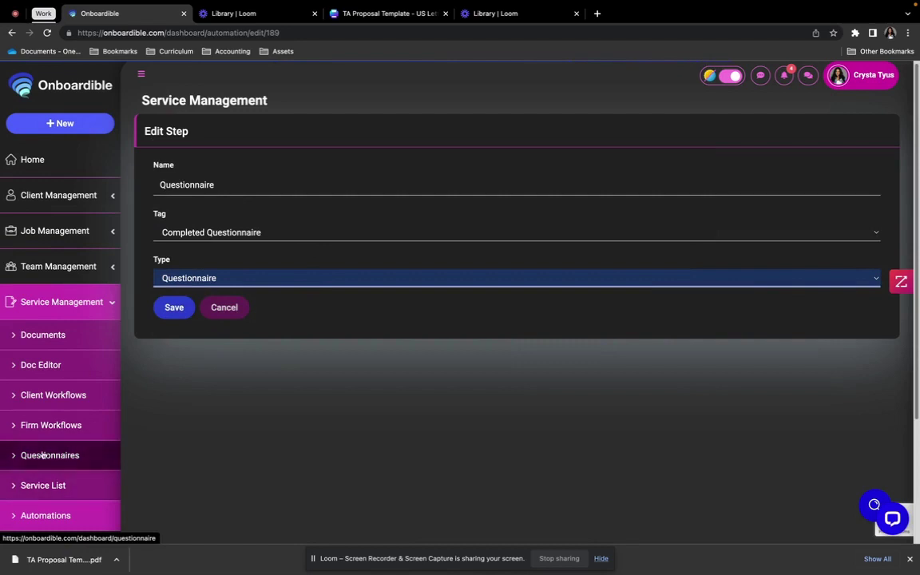
pyautogui.click(171, 309)
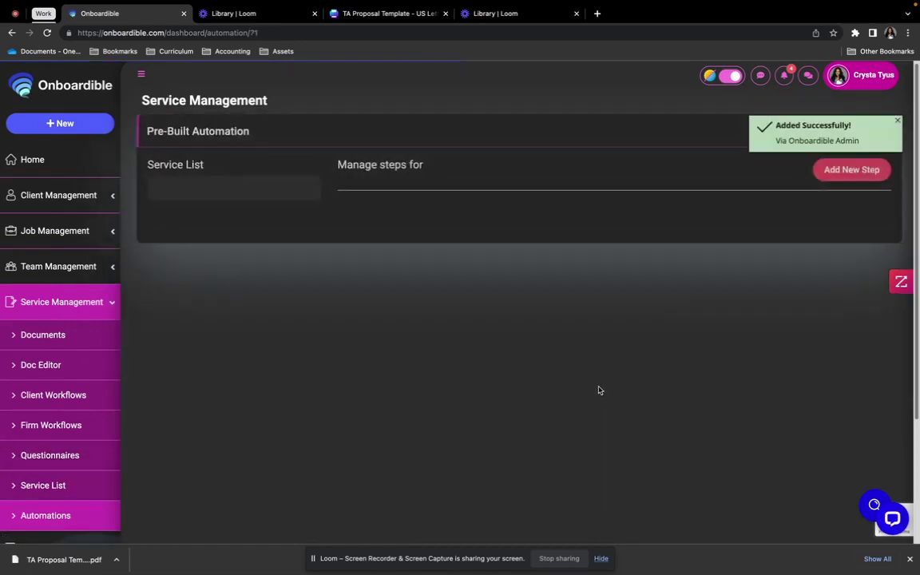
pyautogui.scroll(-1, 603, 386)
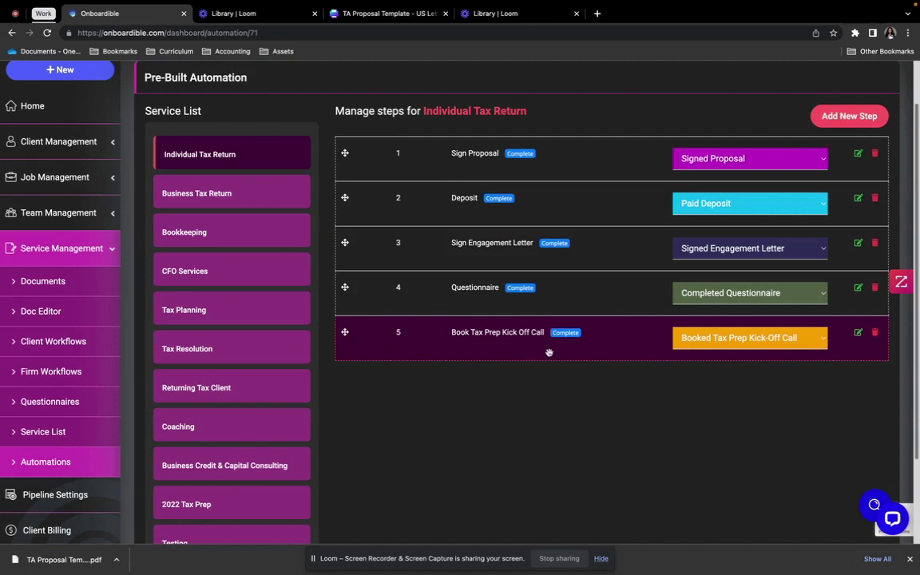
# Step: Save the Book Tax Prep Kick Off Call step with tag Booked Tax Prep Kick-Off Call, type URL Link
pyautogui.click(858, 333)
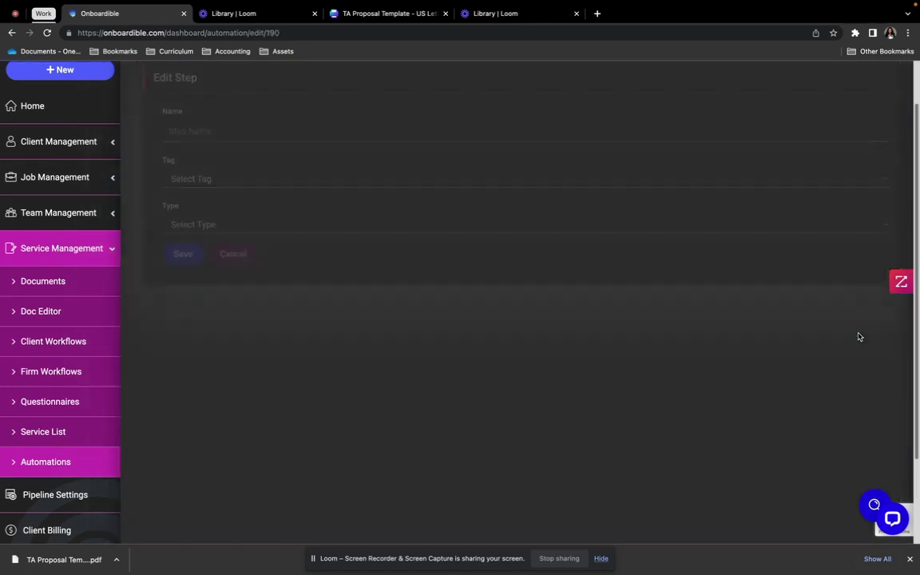
pyautogui.scroll(1, 485, 436)
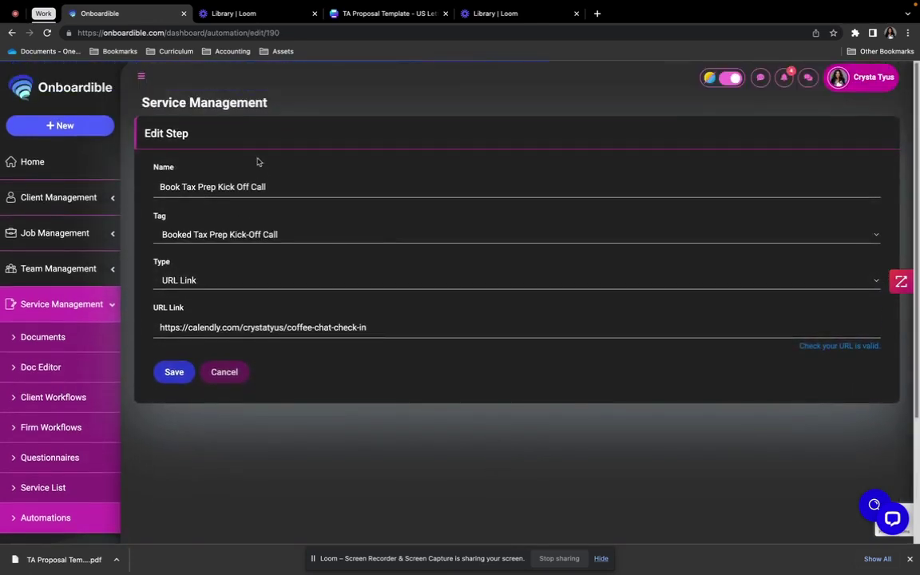
pyautogui.click(292, 187)
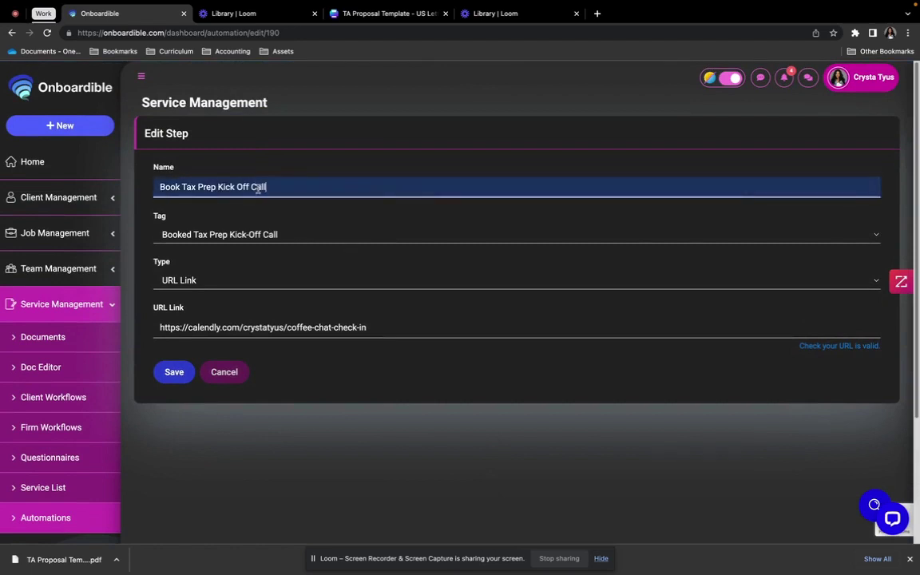
pyautogui.click(295, 235)
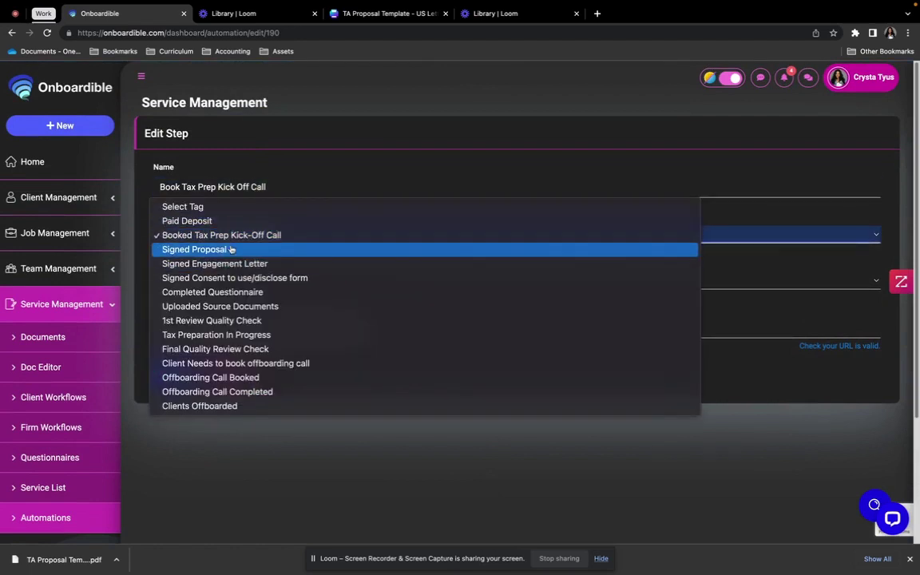
pyautogui.click(278, 235)
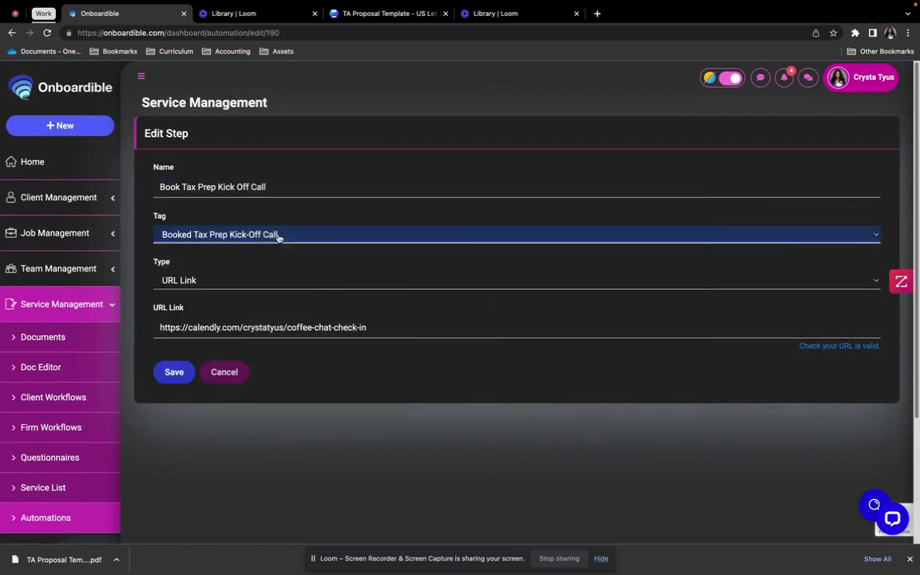
pyautogui.click(212, 281)
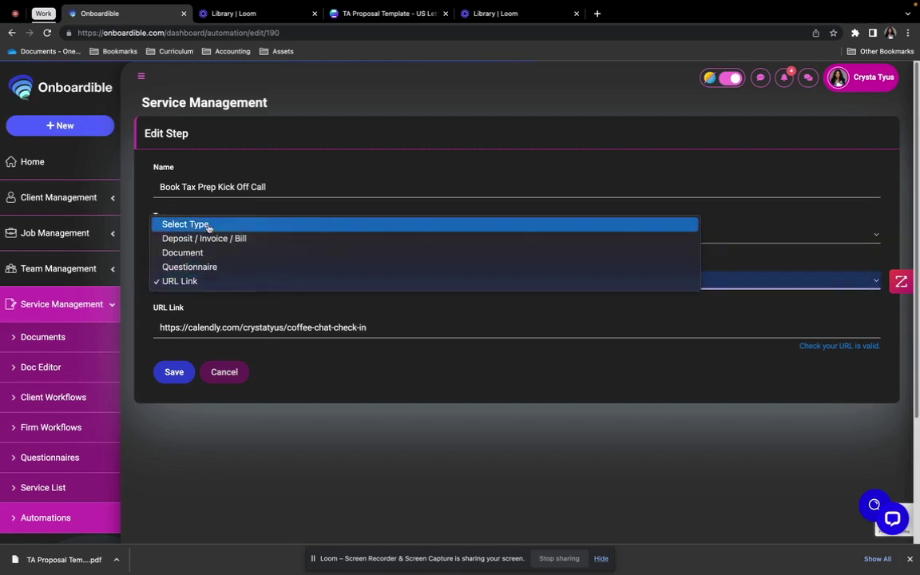
pyautogui.click(214, 281)
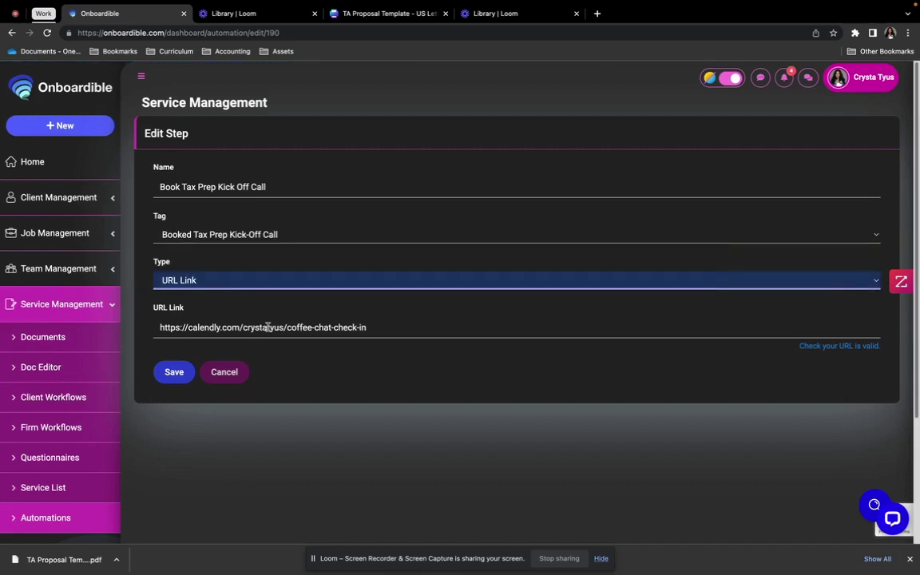
pyautogui.click(173, 372)
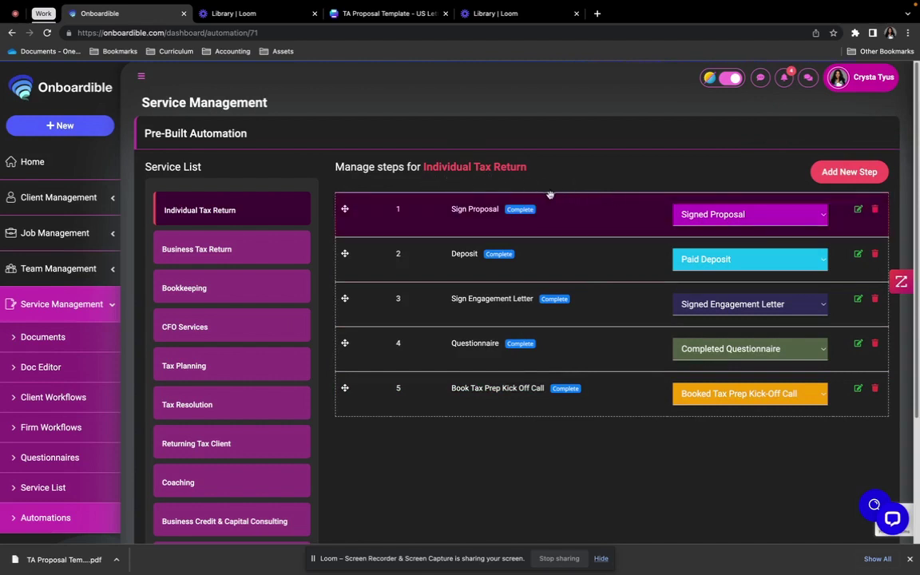
# Step: Select text at the top of the page and collapse Service Management in the sidebar
pyautogui.tripleClick(417, 167)
pyautogui.click(516, 167)
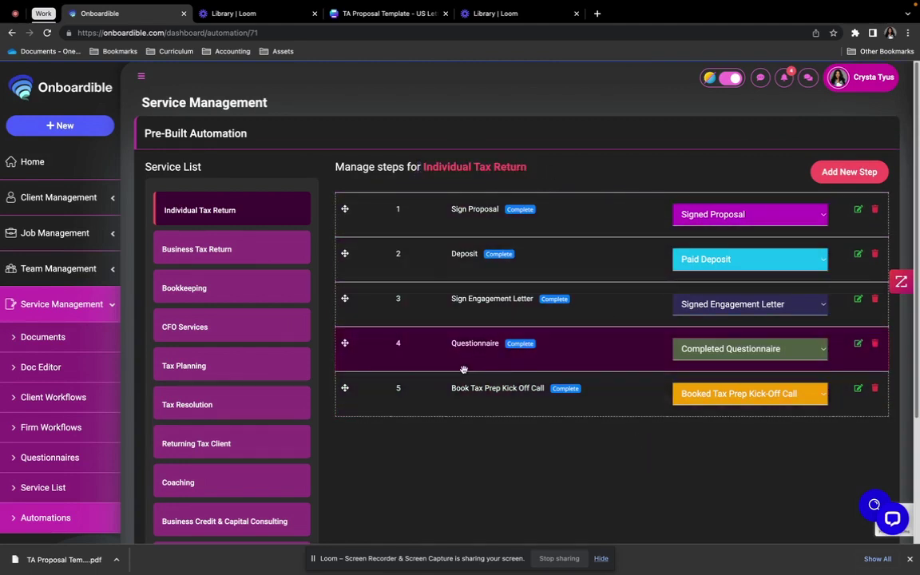
pyautogui.click(68, 305)
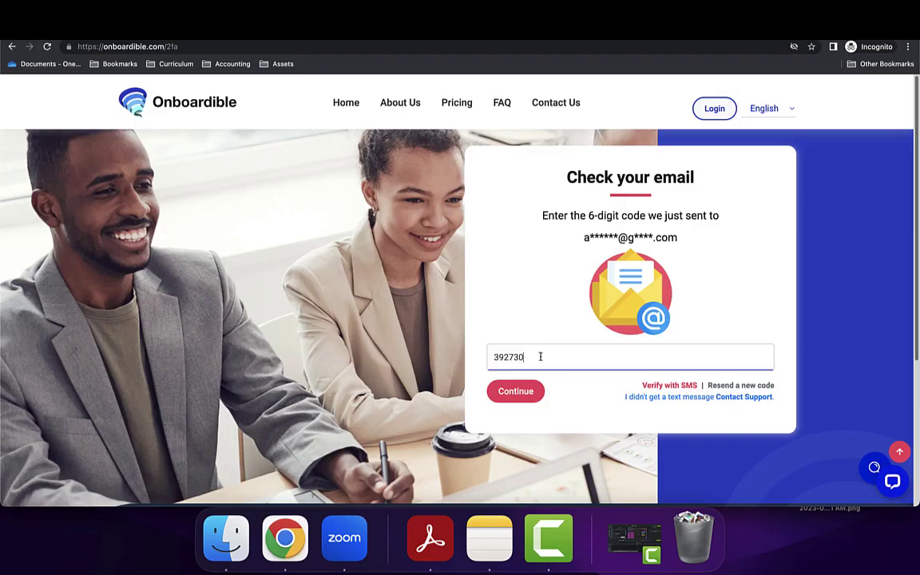
# Step: Submit the verification code, go full screen, and view the Individual Tax Return tracker in My Onboarding
pyautogui.click(526, 400)
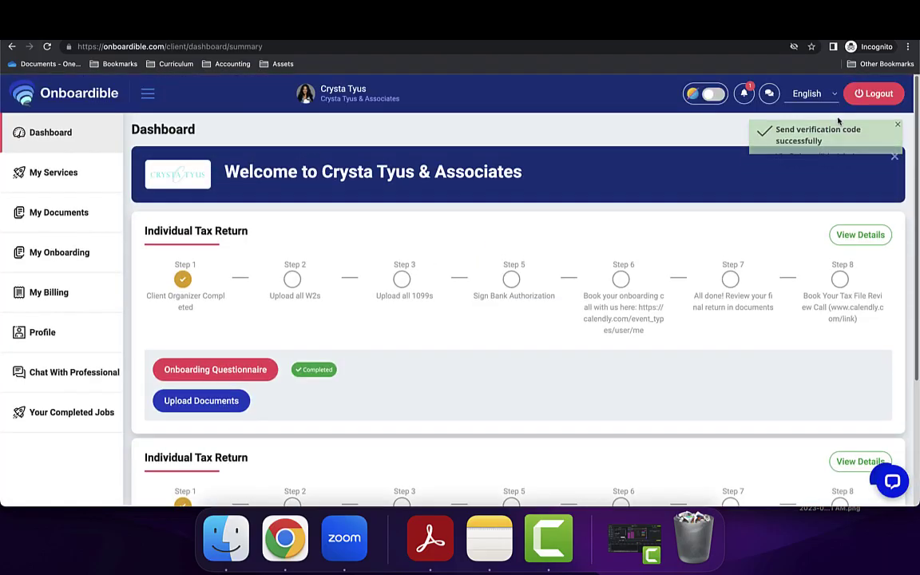
pyautogui.press('ctrl+super+f')
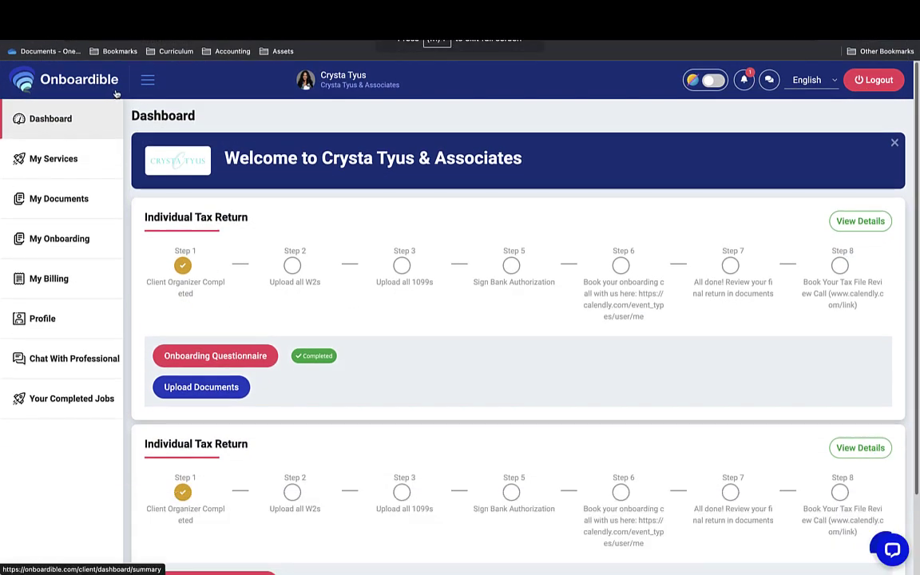
pyautogui.click(68, 244)
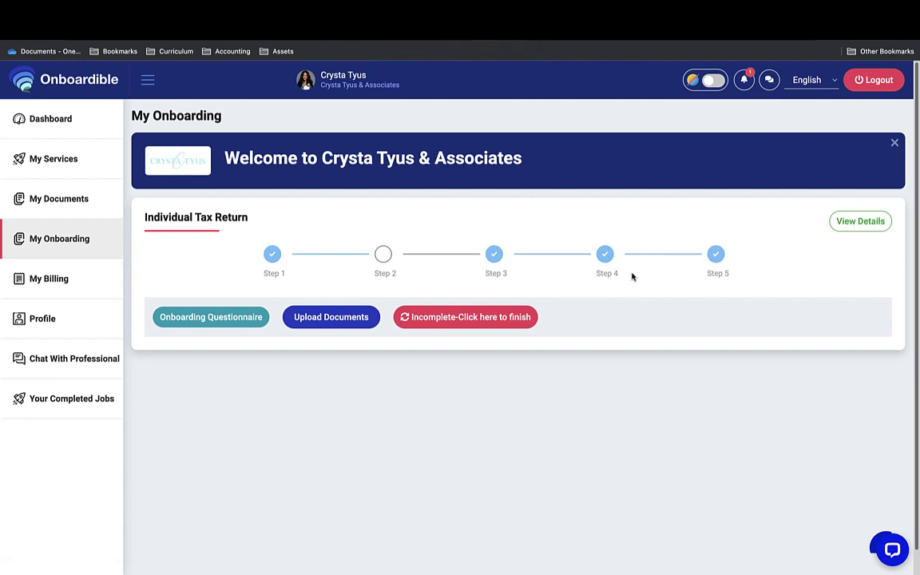
pyautogui.moveTo(145, 218); pyautogui.dragTo(247, 218)
pyautogui.click(257, 275)
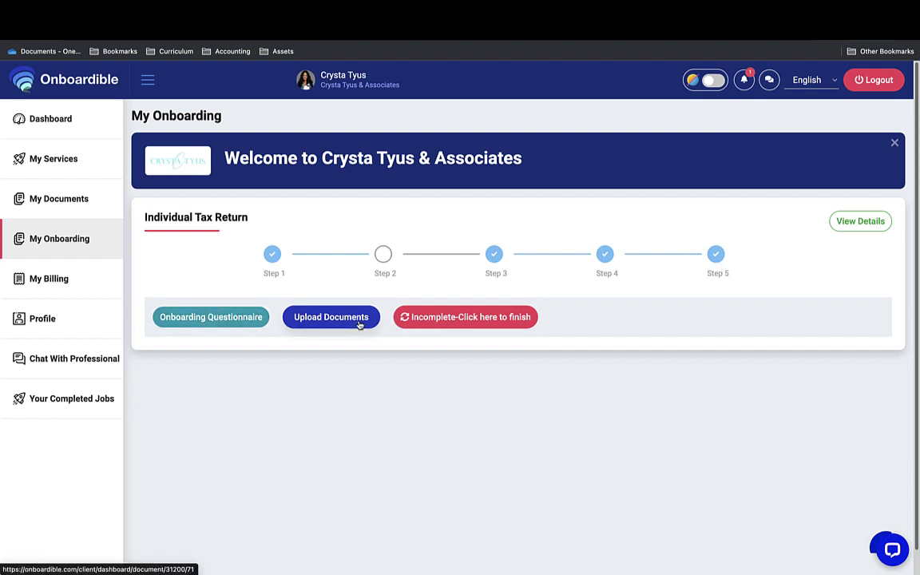
# Step: Scroll the signed proposal to page 6/6, then view the $50 tax prep Deposit bill
pyautogui.click(496, 322)
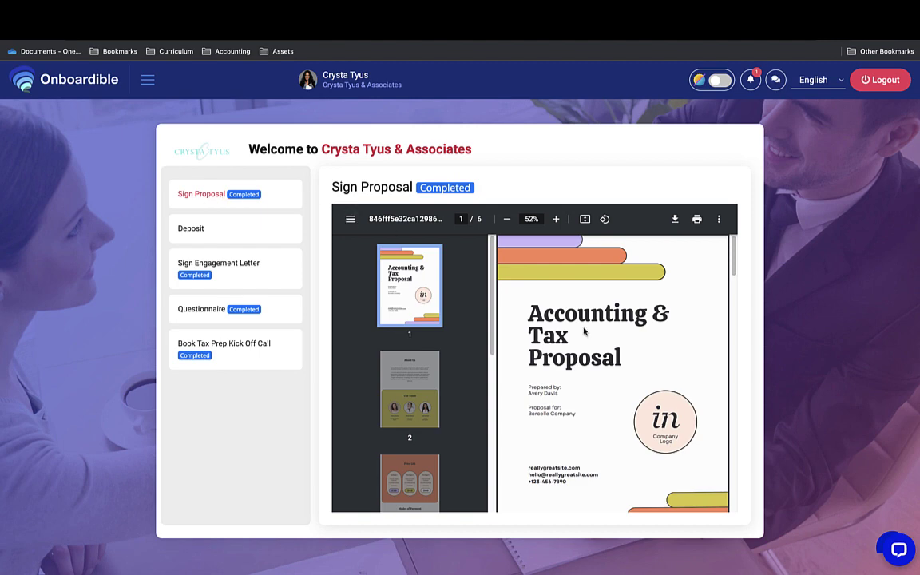
pyautogui.scroll(-1, 606, 322)
pyautogui.scroll(-15, 606, 322)
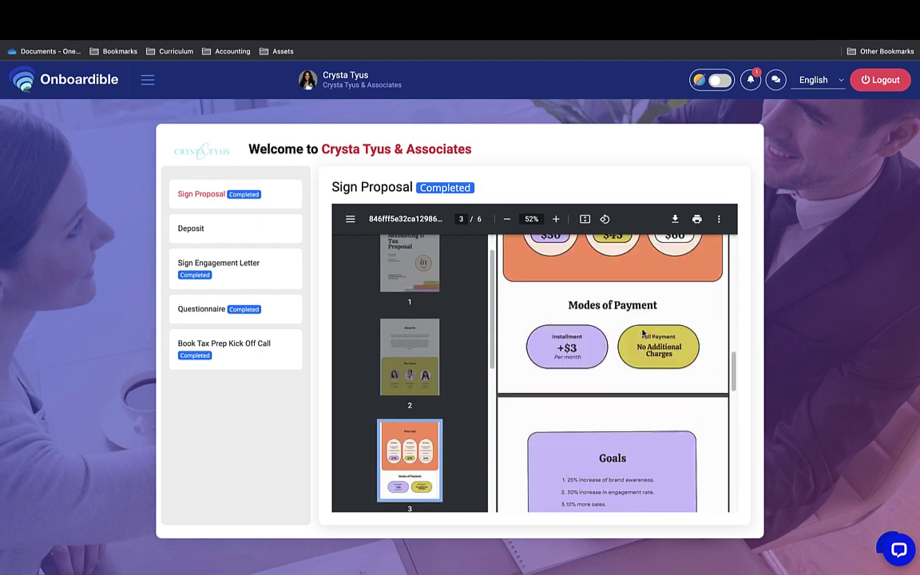
pyautogui.scroll(-10, 639, 329)
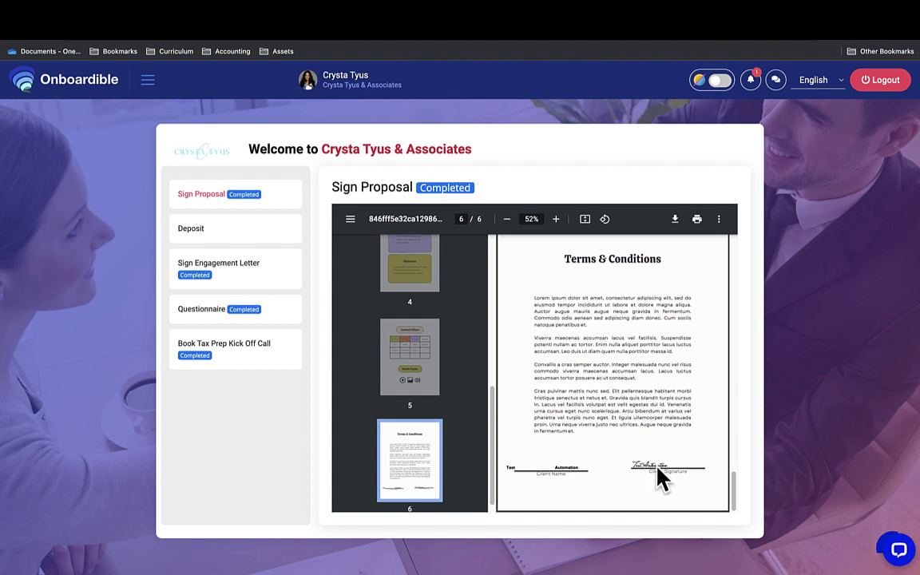
pyautogui.click(231, 229)
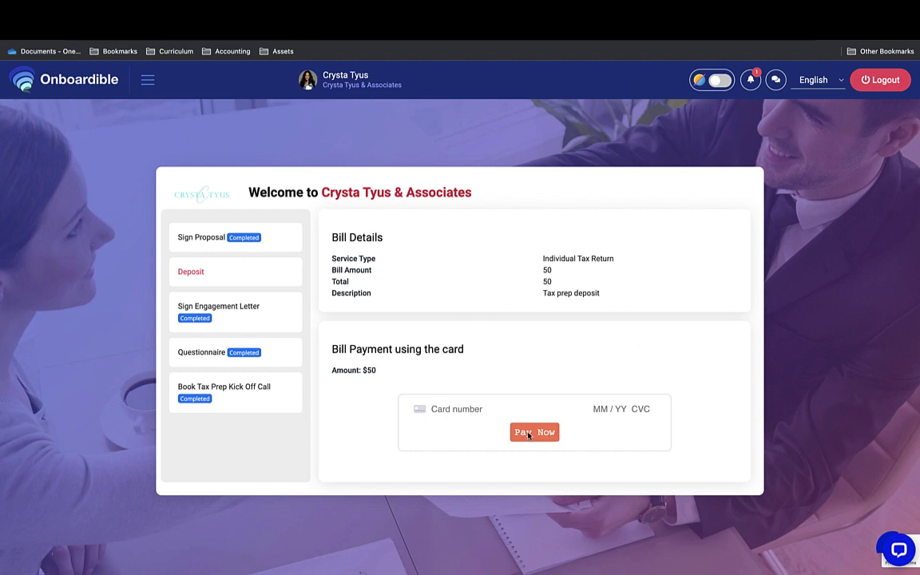
# Step: Read the signed engagement letter to page 4/4, then view the prefilled Qualifier Questions
pyautogui.click(228, 319)
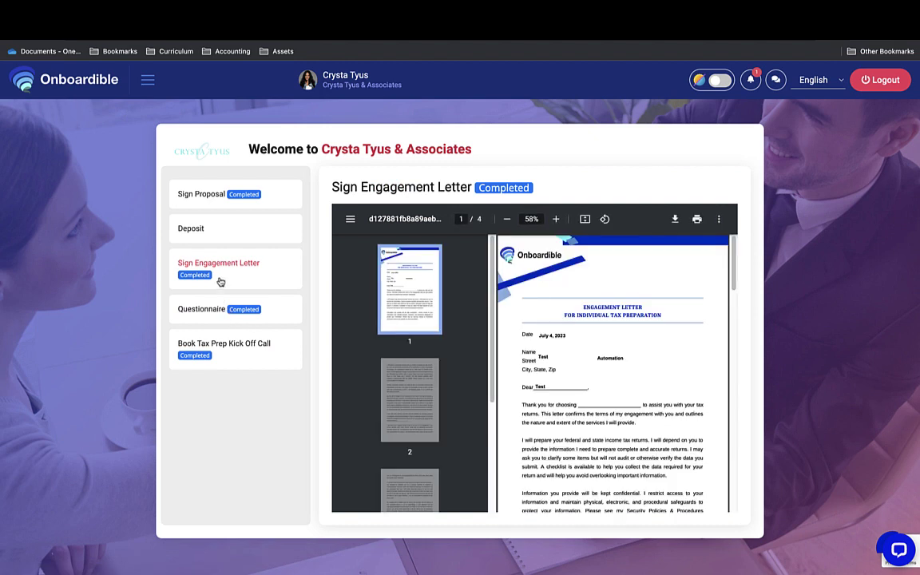
pyautogui.scroll(-1, 591, 324)
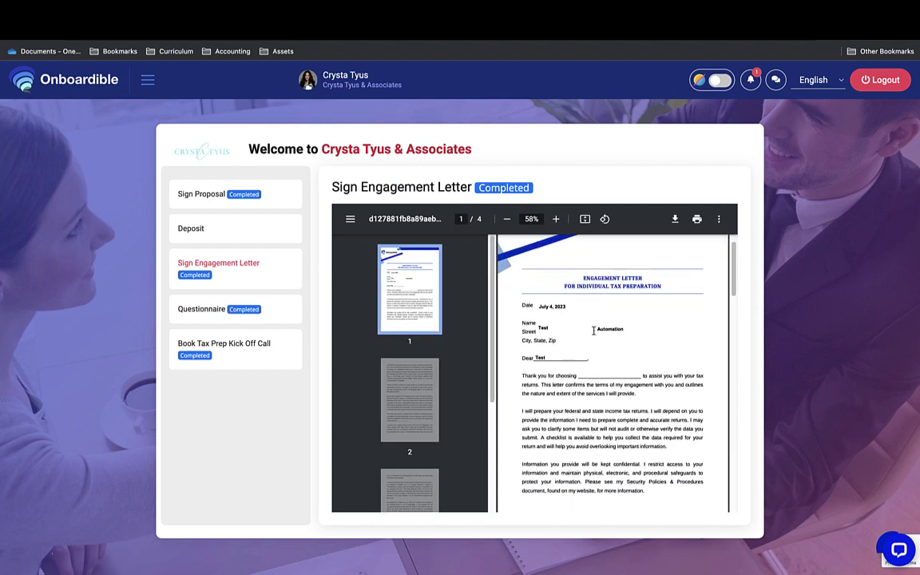
pyautogui.scroll(-15, 564, 370)
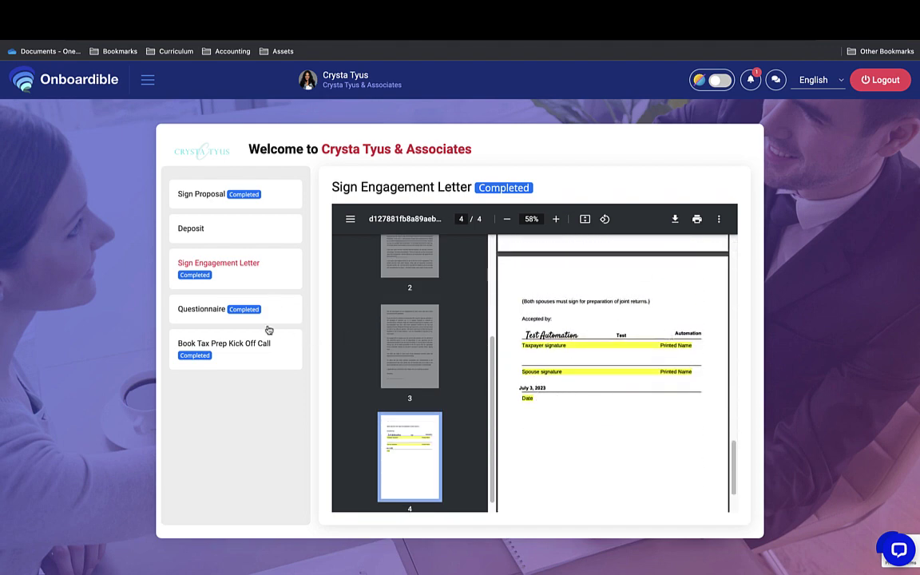
pyautogui.click(203, 314)
pyautogui.moveTo(326, 143); pyautogui.dragTo(438, 141)
# Step: Answer No to the creative entrepreneur qualifier question and submit the Qualifier Questions
pyautogui.click(331, 155)
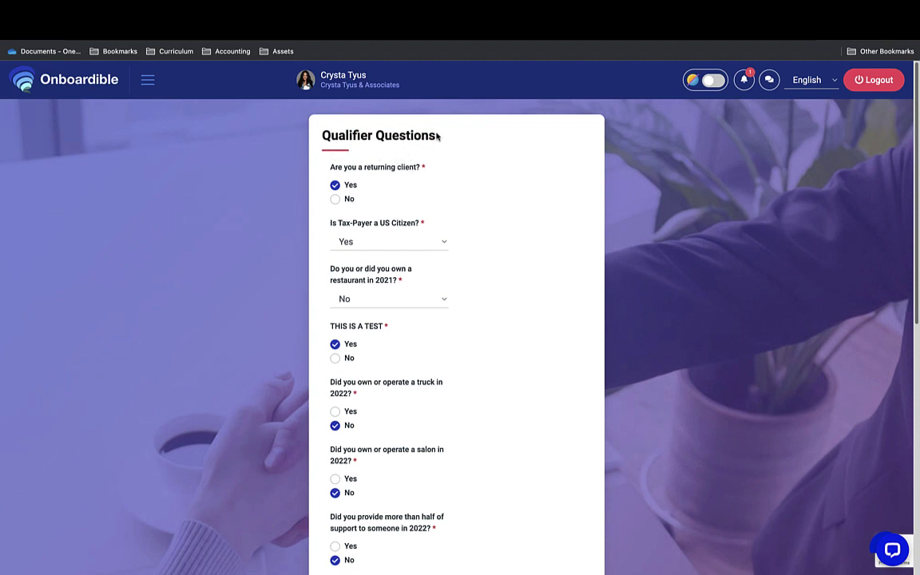
pyautogui.moveTo(437, 139); pyautogui.dragTo(321, 137)
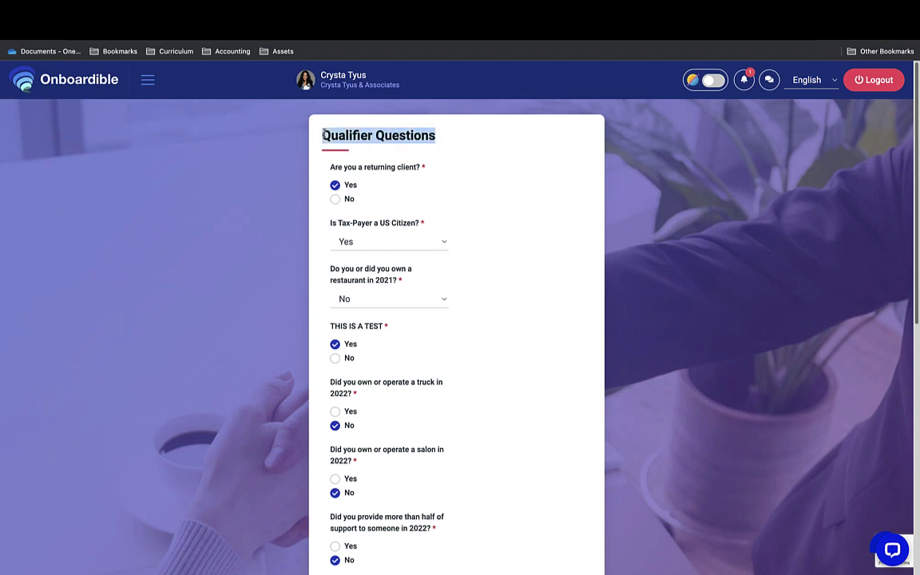
pyautogui.click(349, 136)
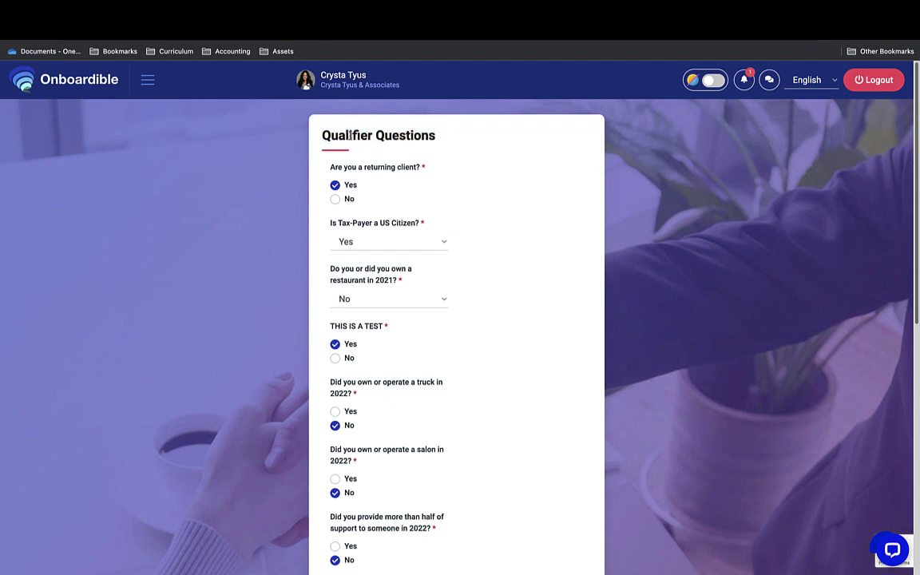
pyautogui.scroll(-6, 390, 291)
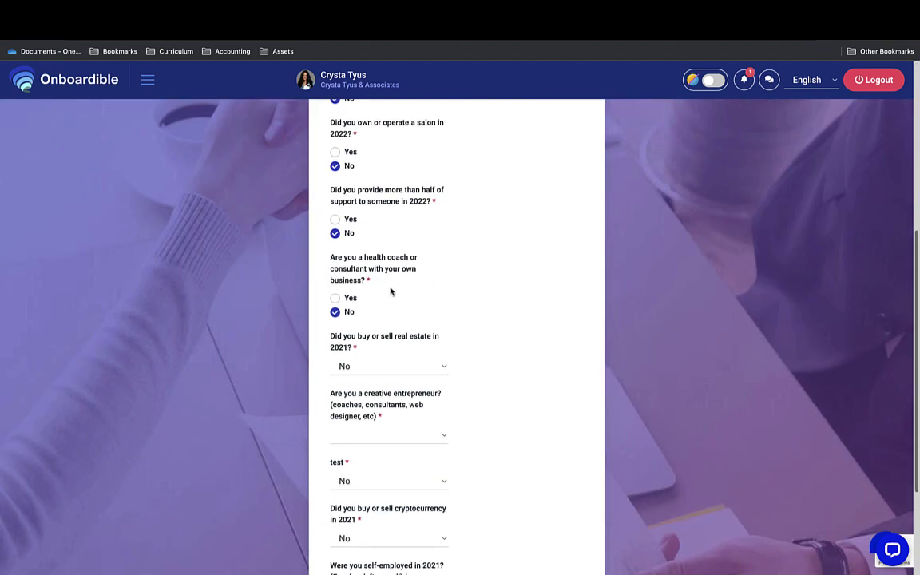
pyautogui.click(352, 523)
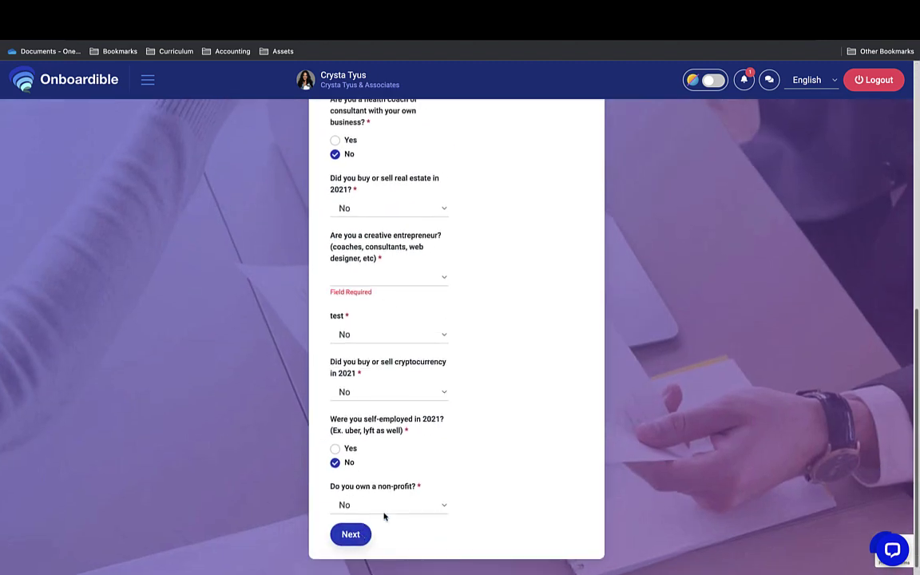
pyautogui.click(356, 279)
pyautogui.click(359, 291)
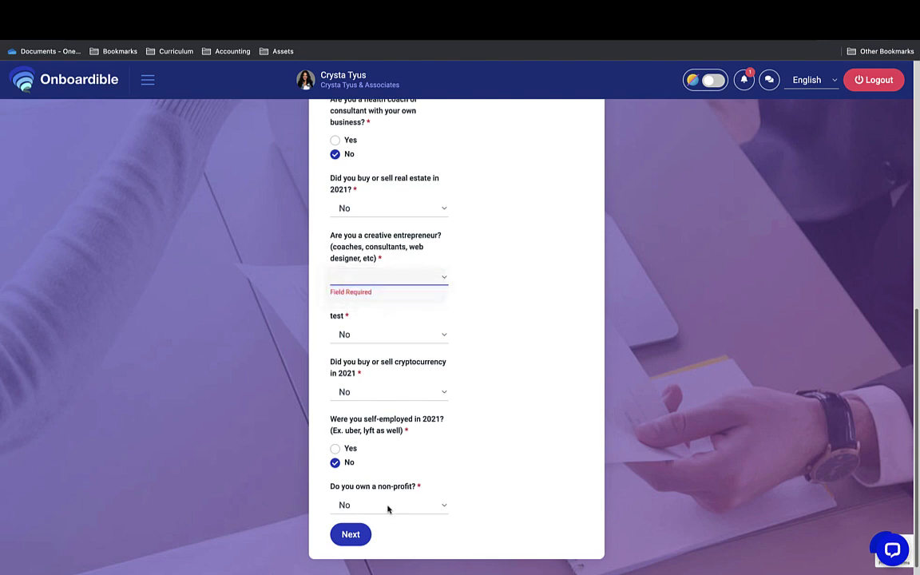
pyautogui.click(352, 523)
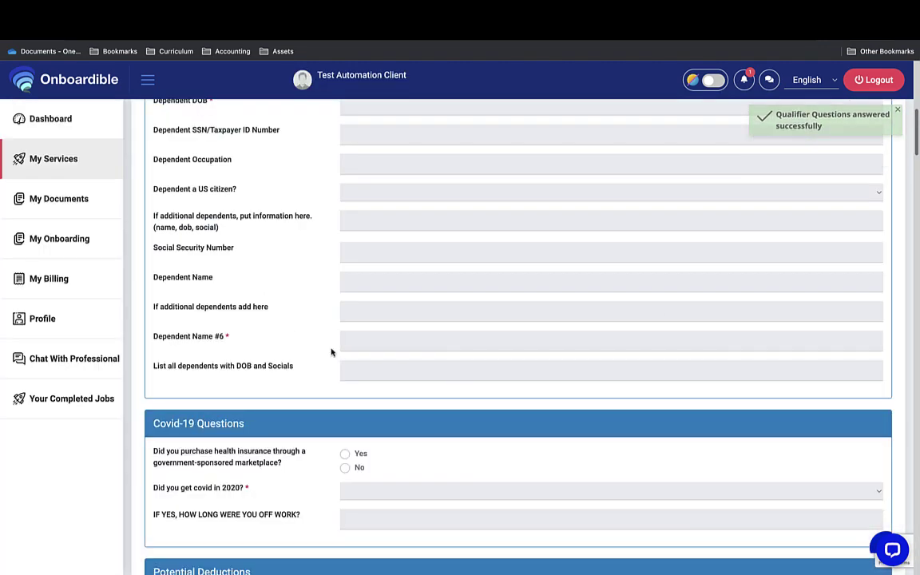
# Step: Return to My Onboarding and view the completed Book Tax Prep Kick Off Call step's Calendly link
pyautogui.scroll(6, 507, 330)
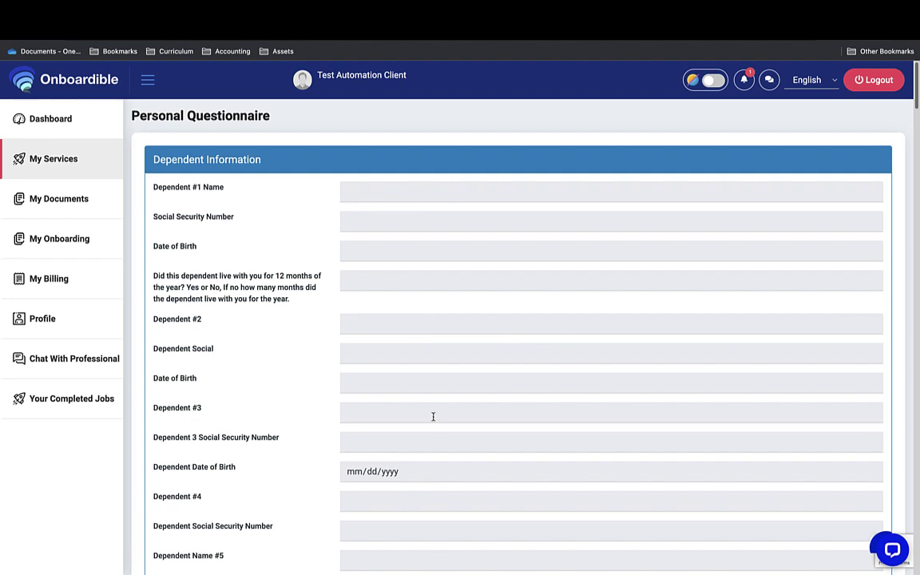
pyautogui.scroll(-20, 433, 416)
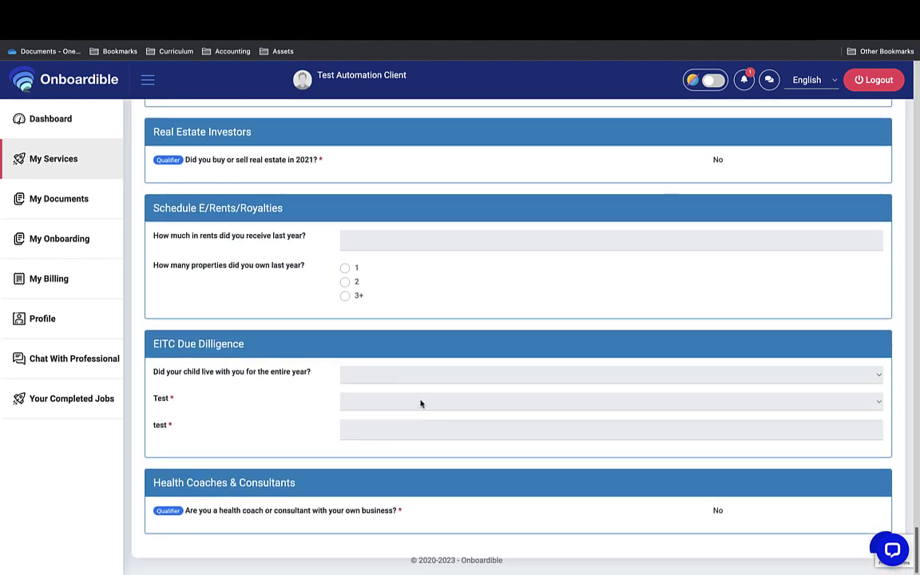
pyautogui.click(50, 240)
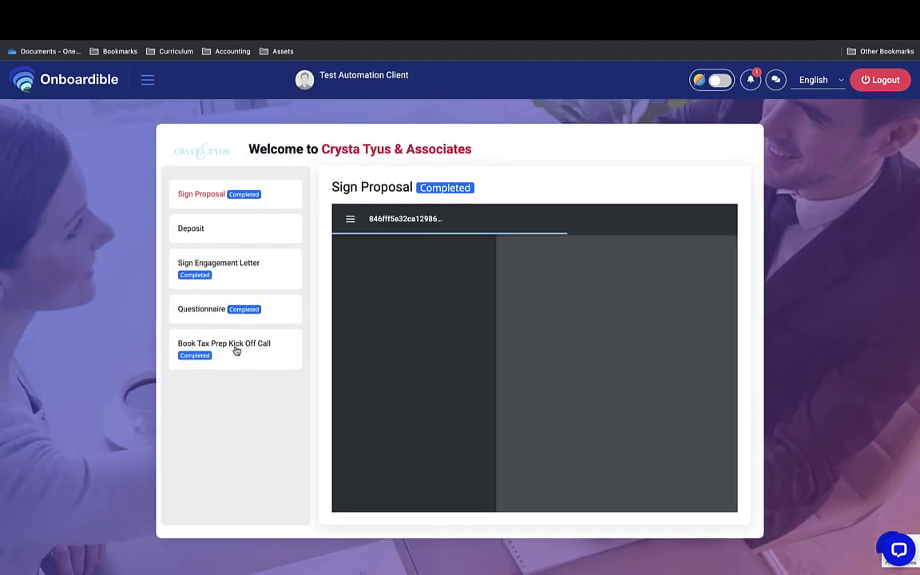
pyautogui.click(249, 354)
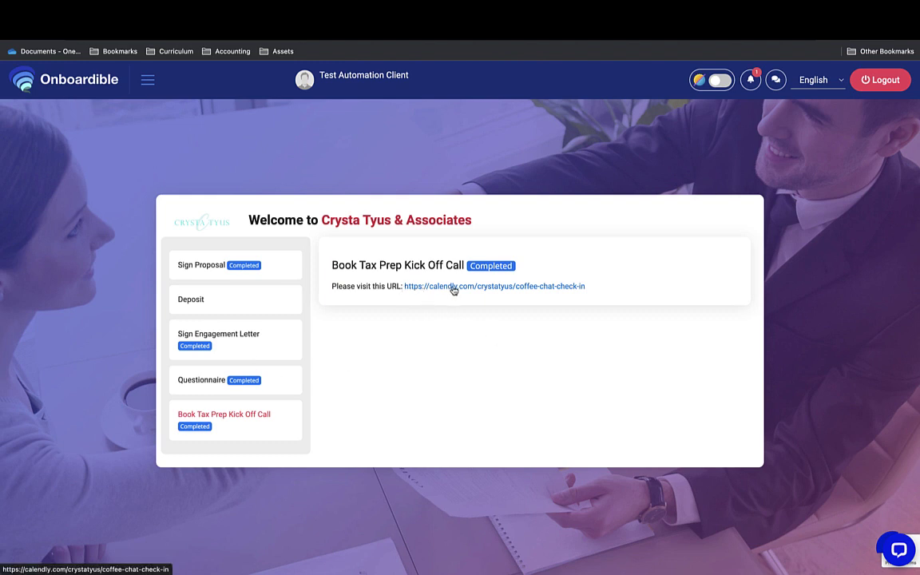
pyautogui.click(477, 285)
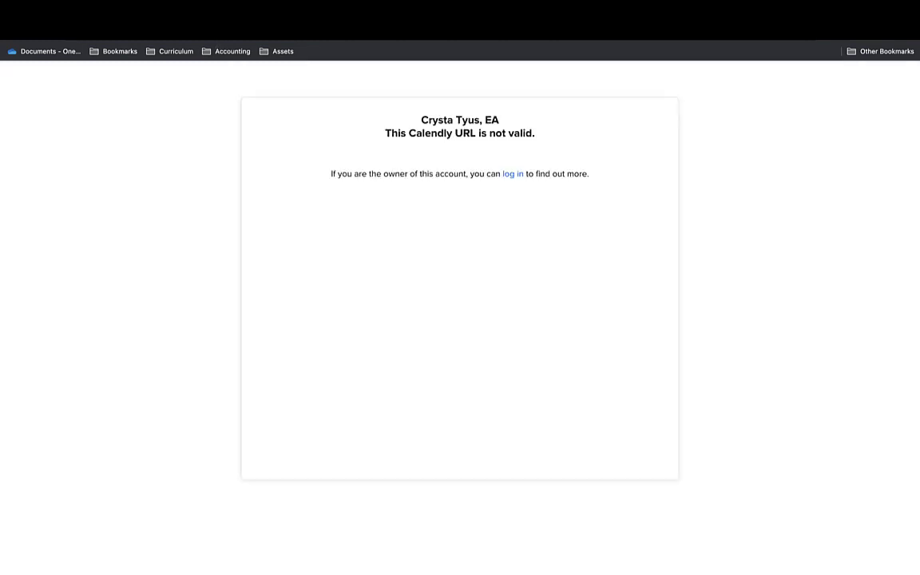
pyautogui.press('super+w')
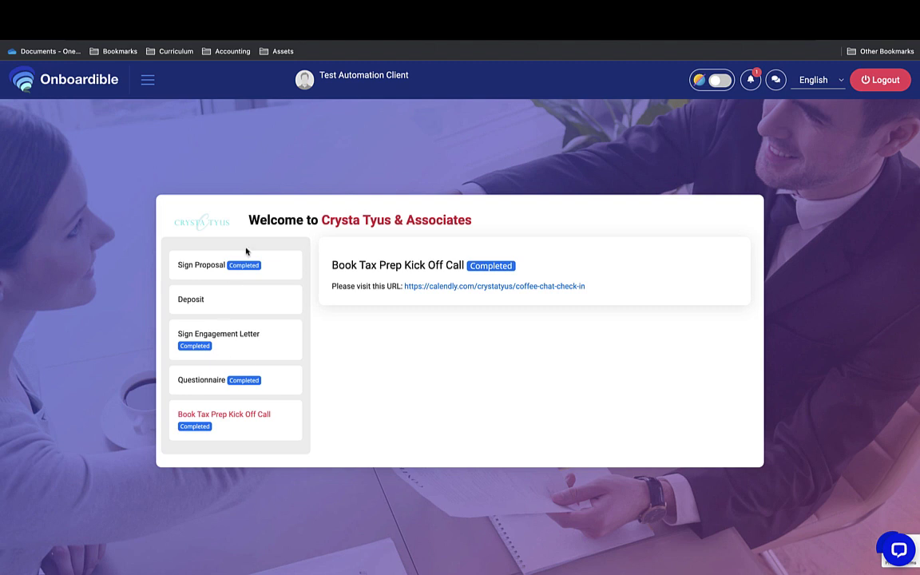
# Step: Review the Sign Proposal, Deposit and Sign Engagement Letter steps, then go to the Dashboard
pyautogui.click(266, 268)
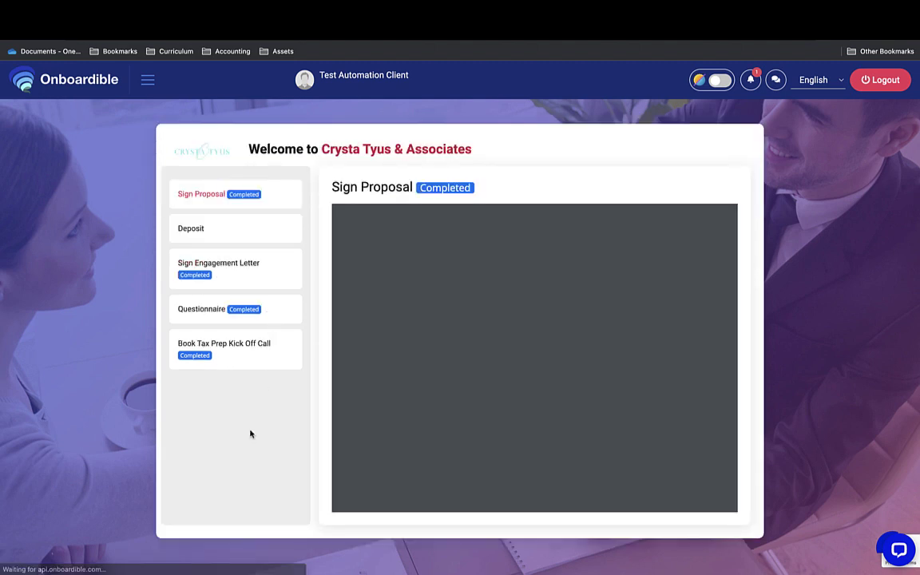
pyautogui.click(219, 230)
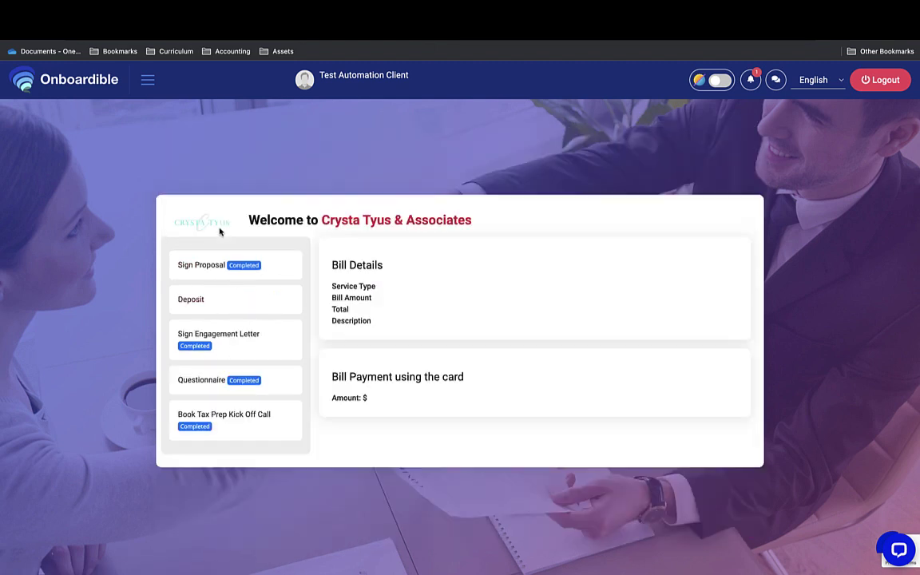
pyautogui.click(262, 318)
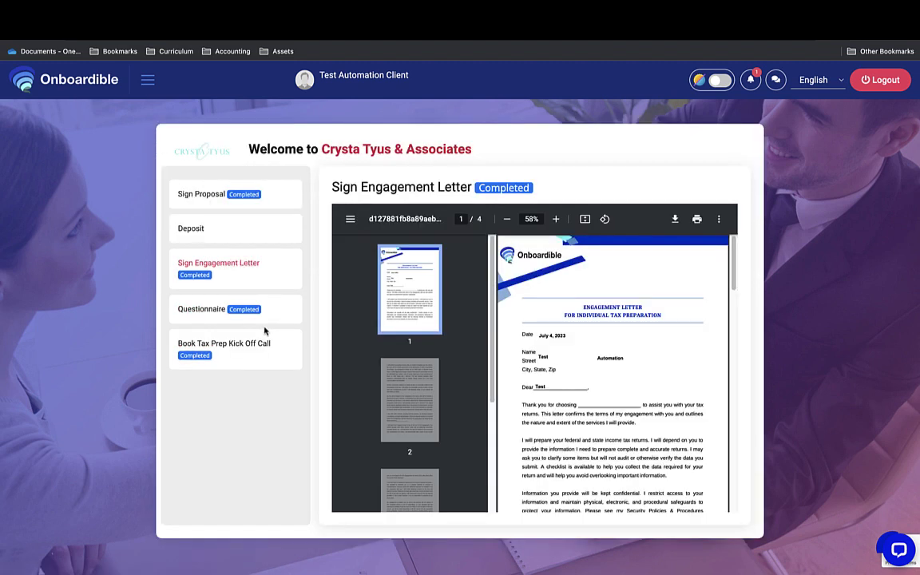
pyautogui.click(80, 72)
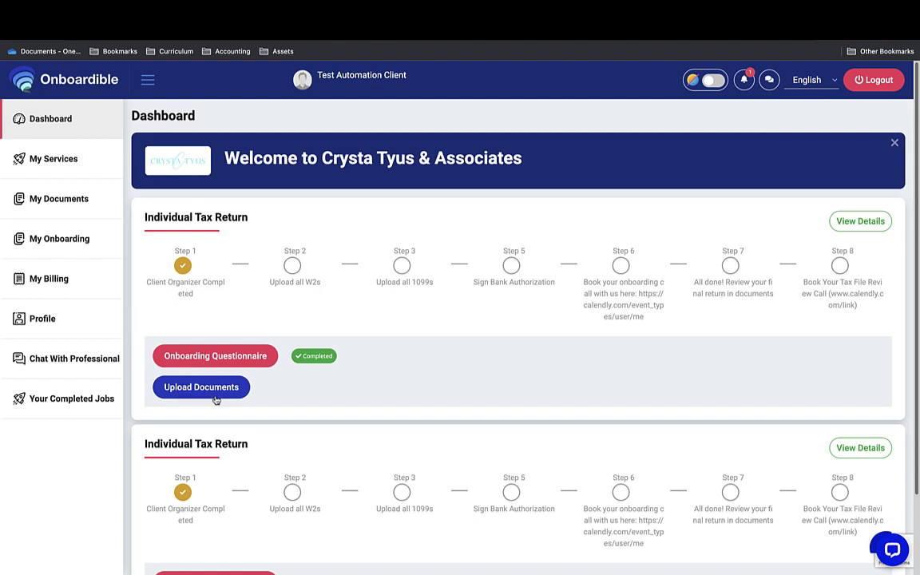
pyautogui.click(59, 207)
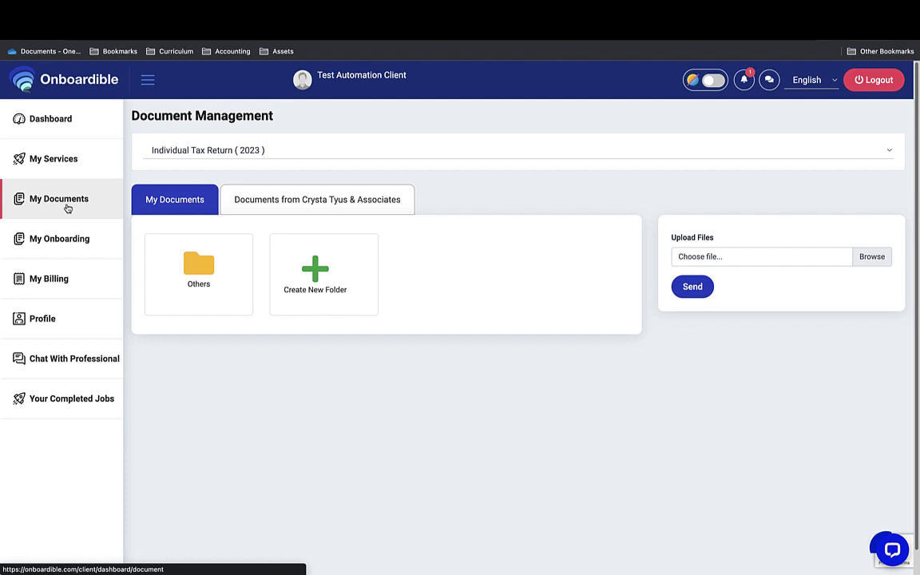
pyautogui.click(48, 237)
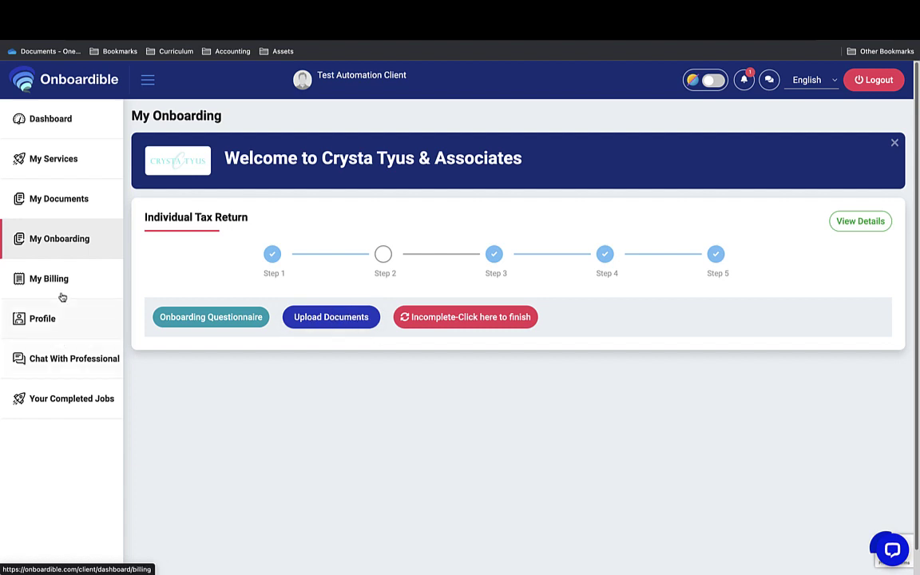
pyautogui.click(78, 358)
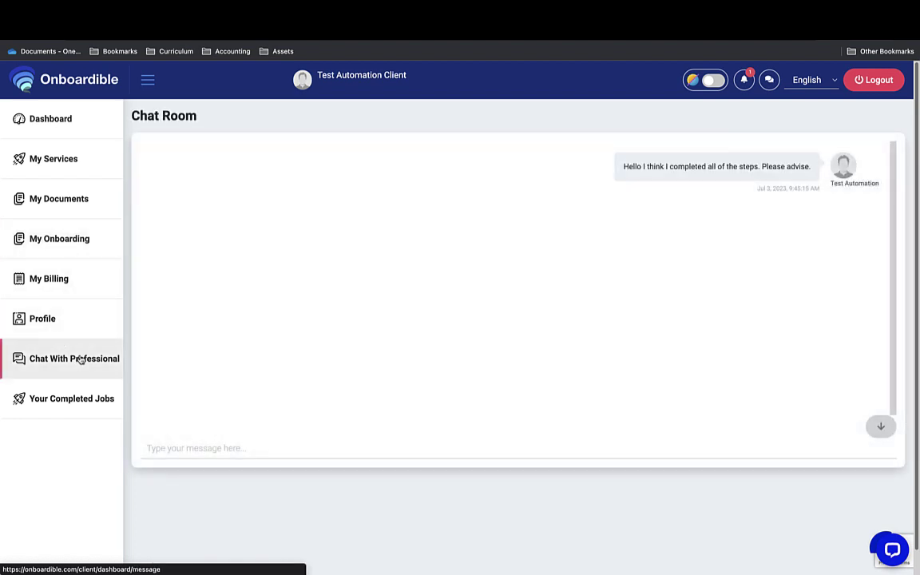
pyautogui.scroll(-2, 486, 257)
pyautogui.scroll(2, 528, 273)
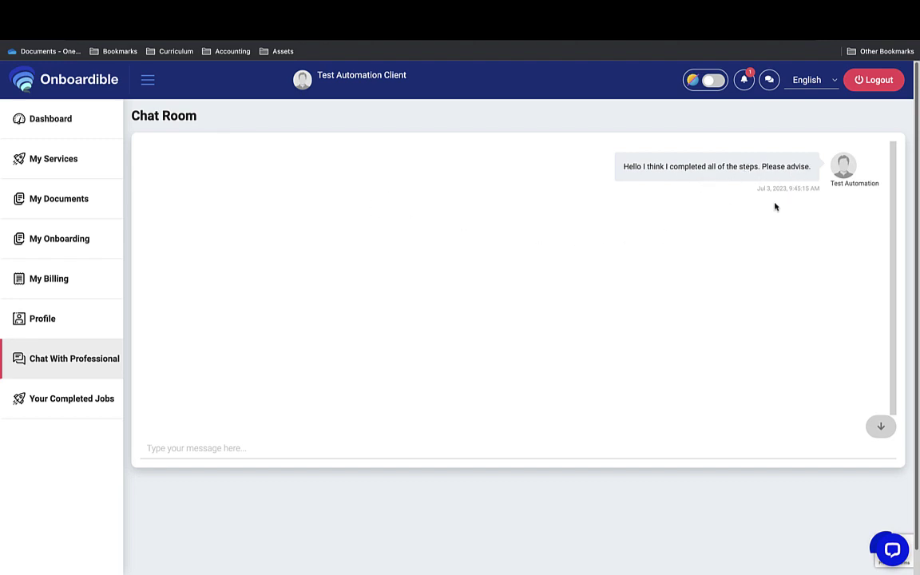
pyautogui.click(74, 121)
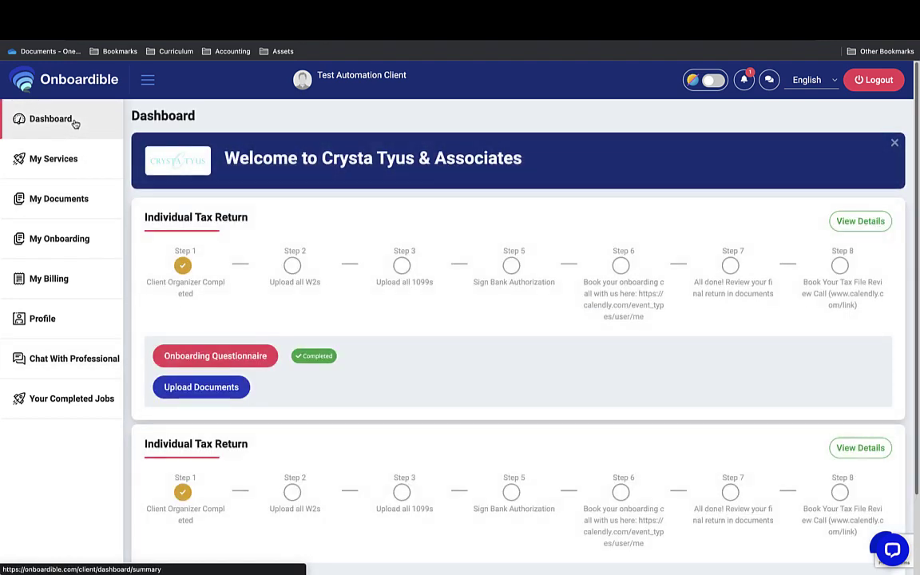